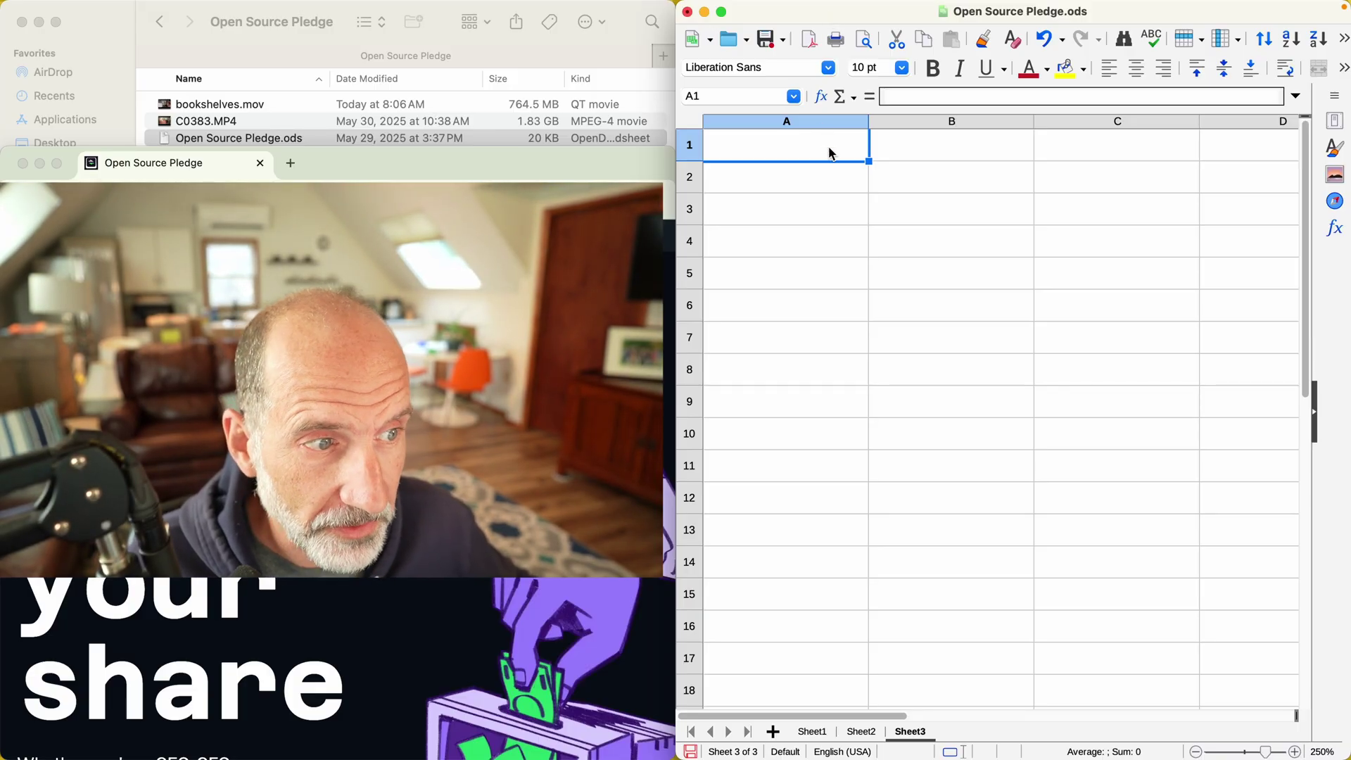
- Enter the title "Open Source Pledge" in cell A1 of Sheet3
left_click(906, 180)
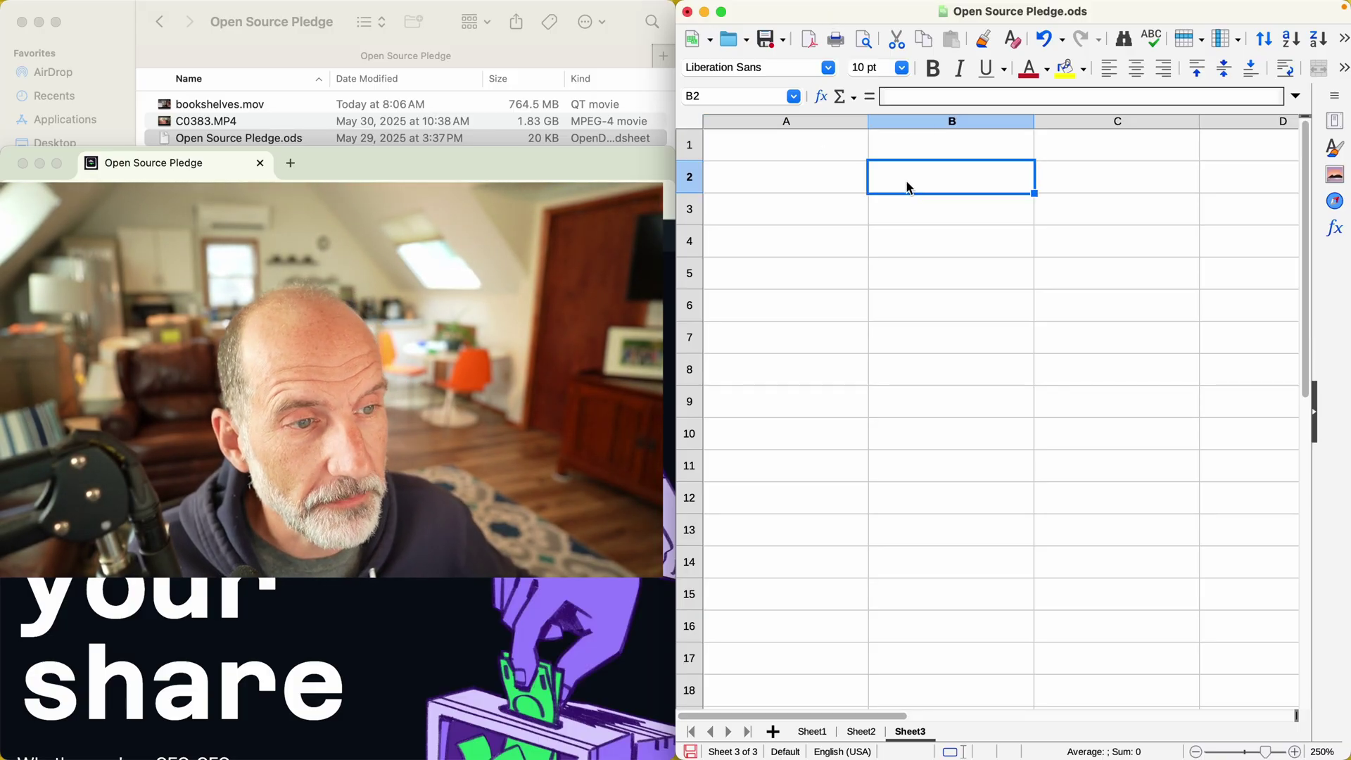
left_click(792, 149)
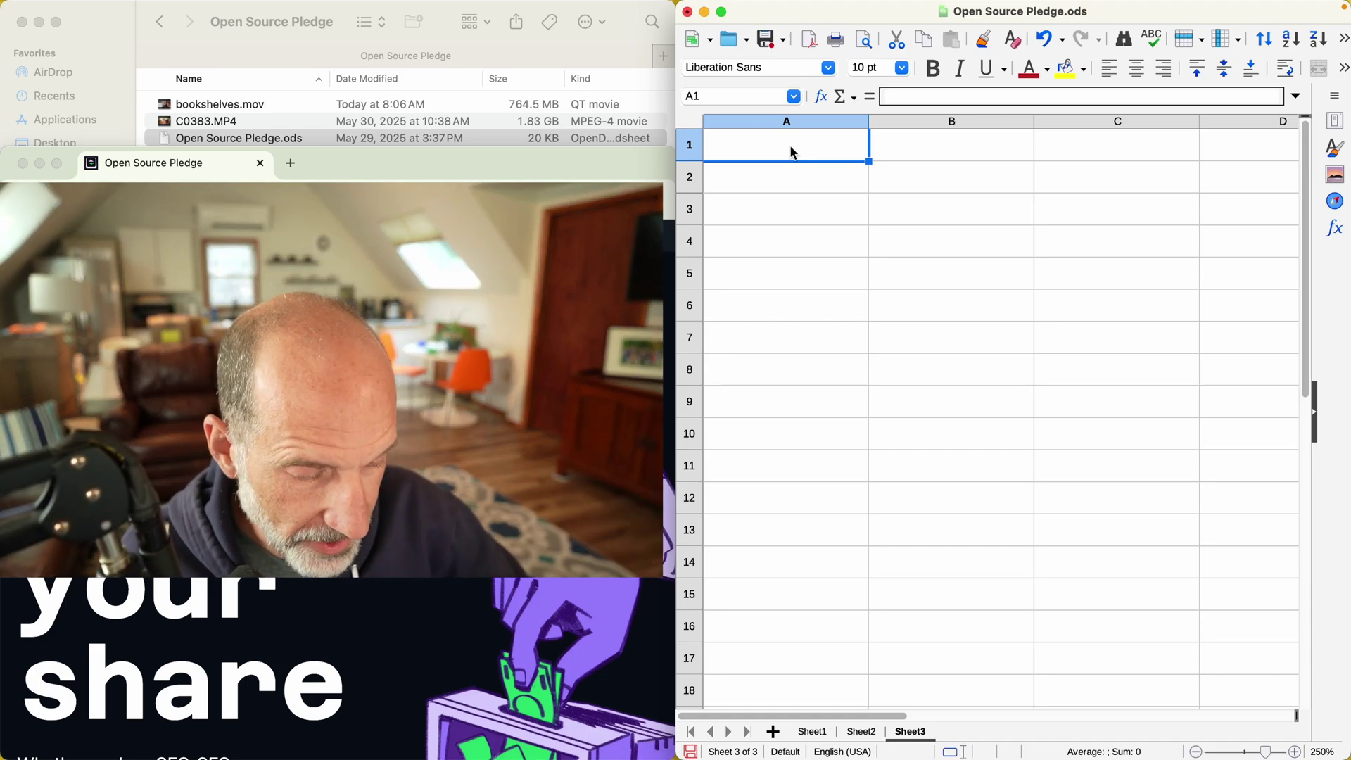
type("Open Source Pledge")
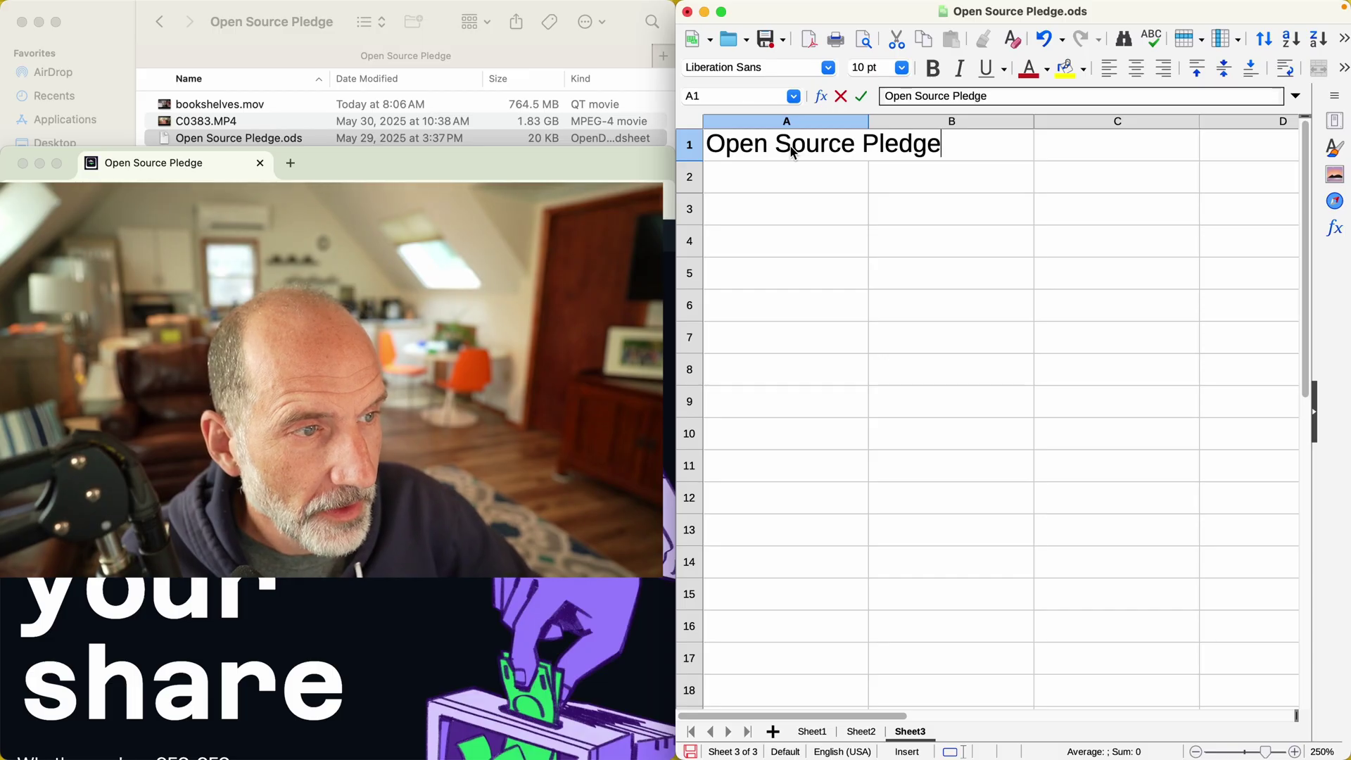
key("Return")
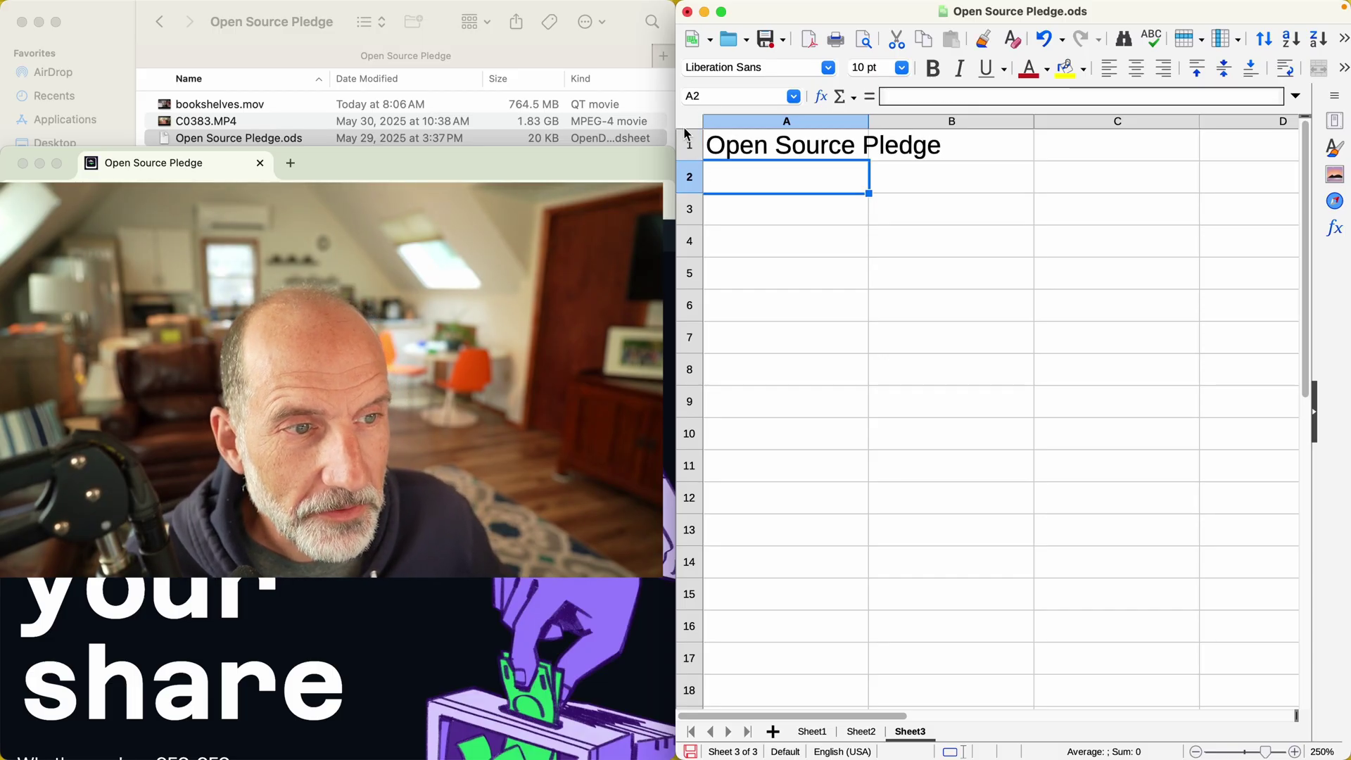
- Set the font of the entire sheet to Czarin
left_click(688, 131)
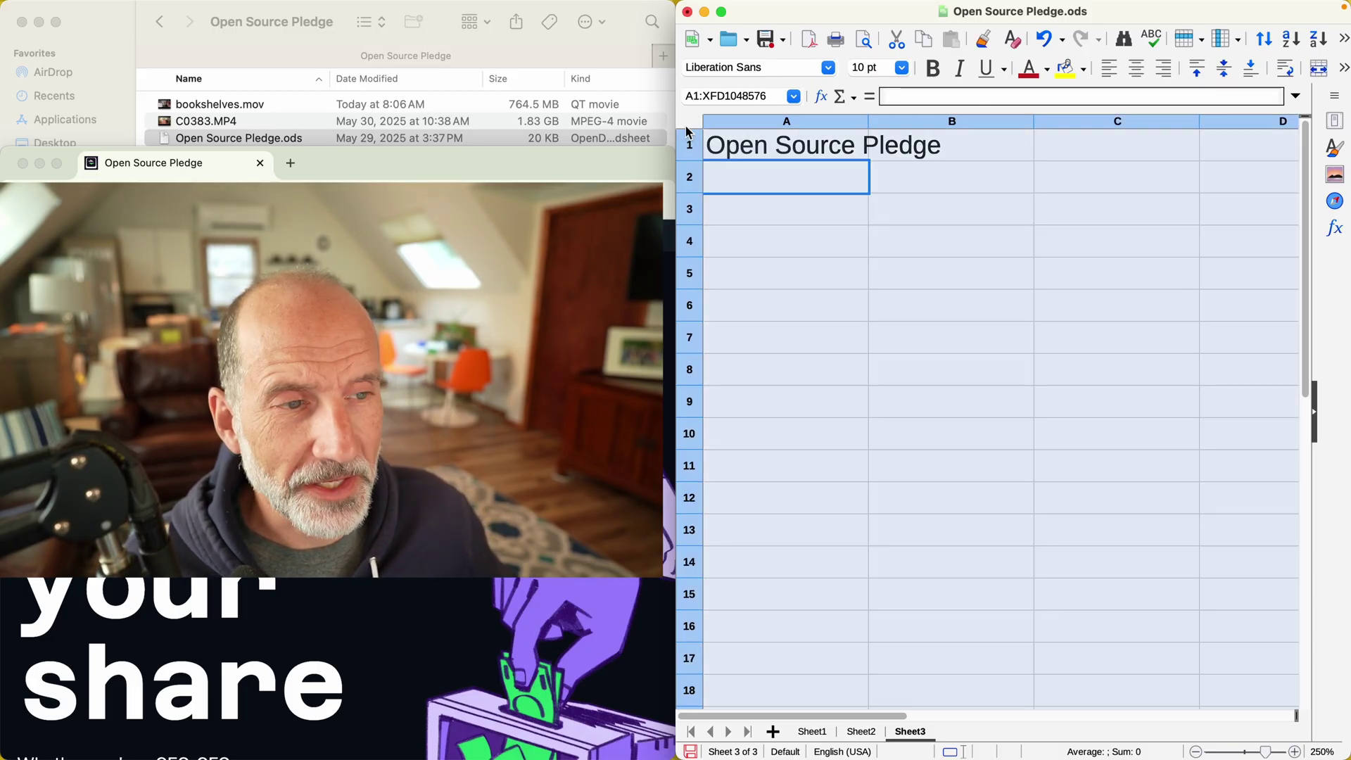
left_click(828, 68)
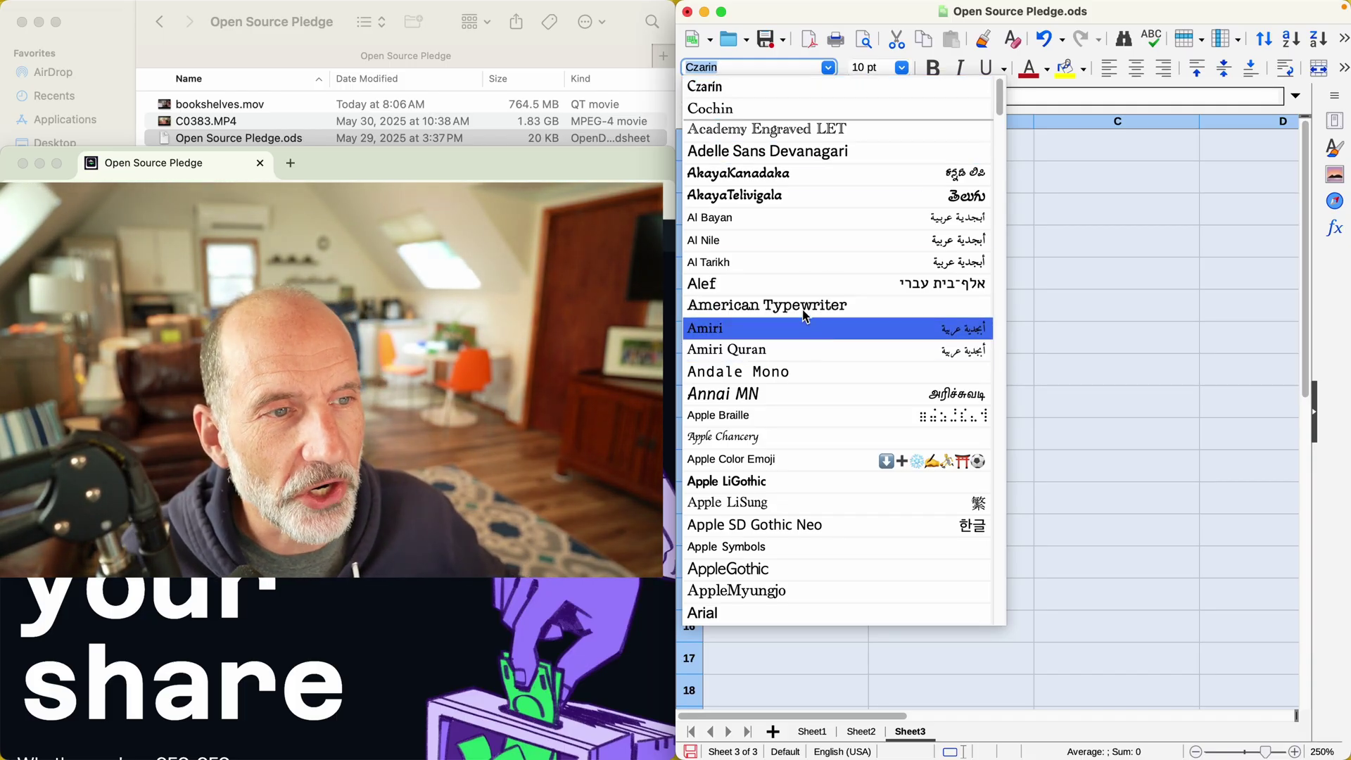
left_click(739, 92)
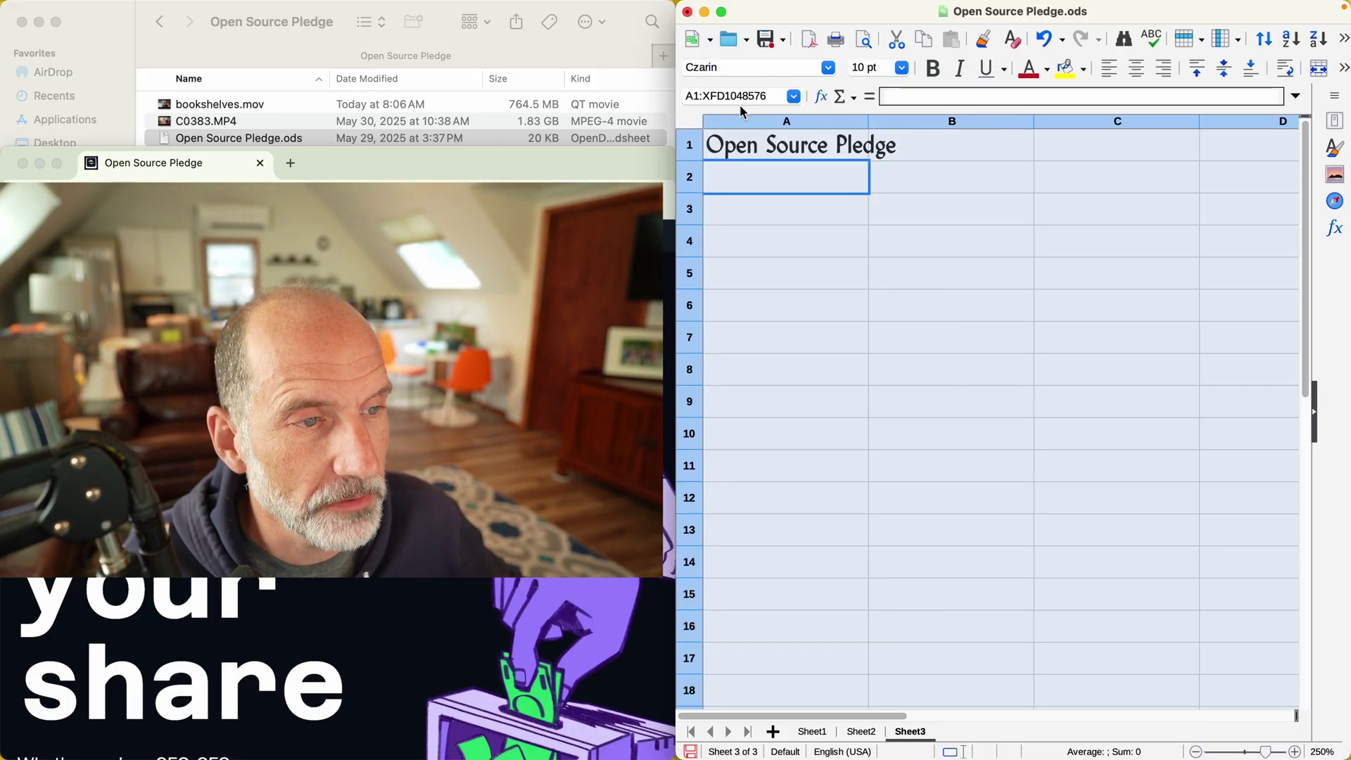
- Merge and center the title across cells A1 to C1
left_click(758, 152)
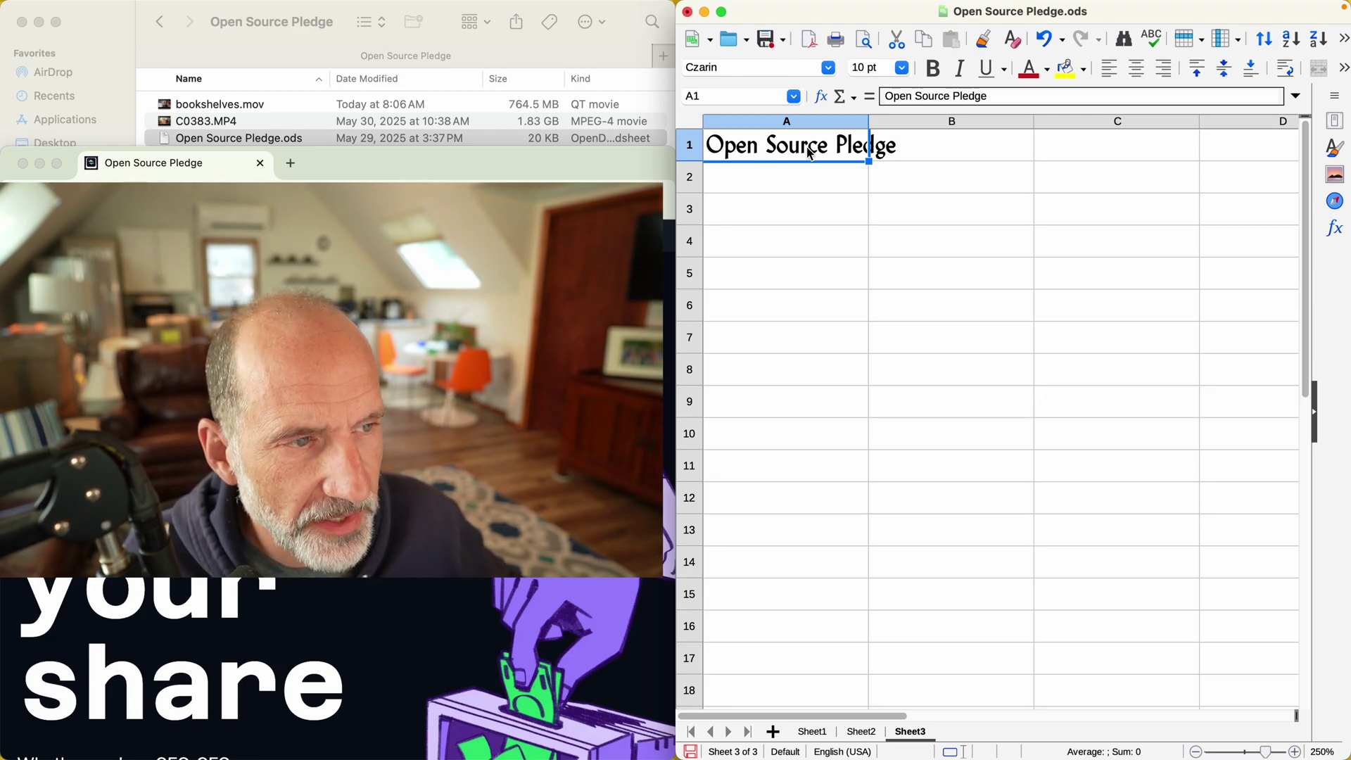
left_click_drag(855, 154, 889, 154)
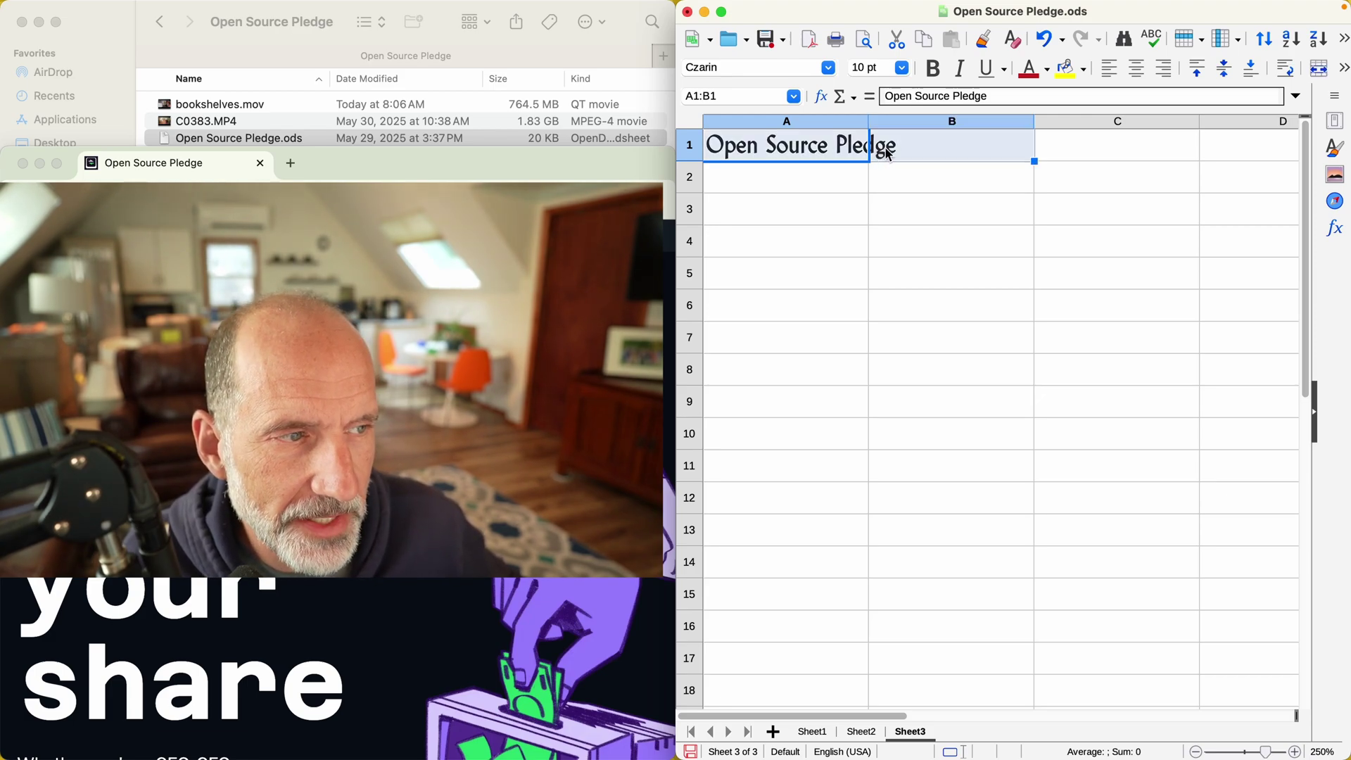
left_click_drag(1033, 148, 1048, 150)
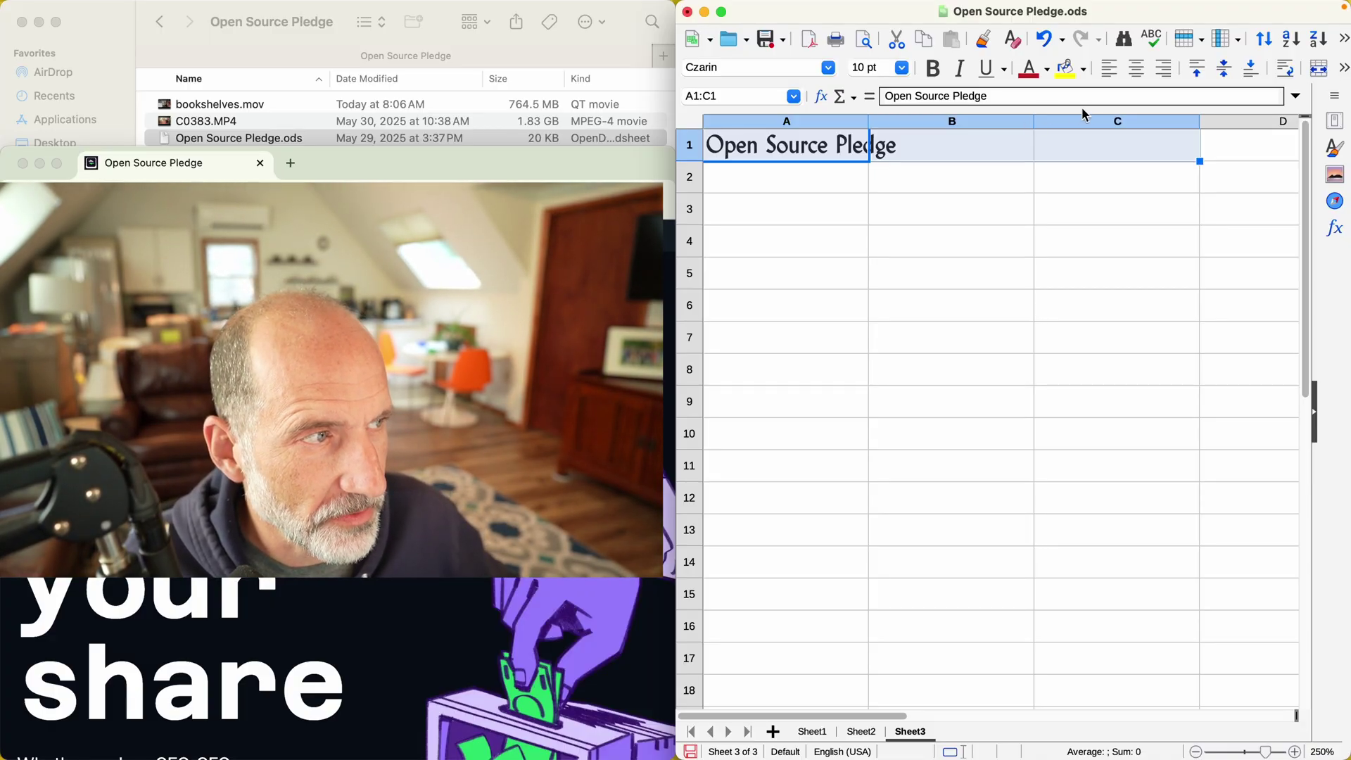
left_click(1318, 71)
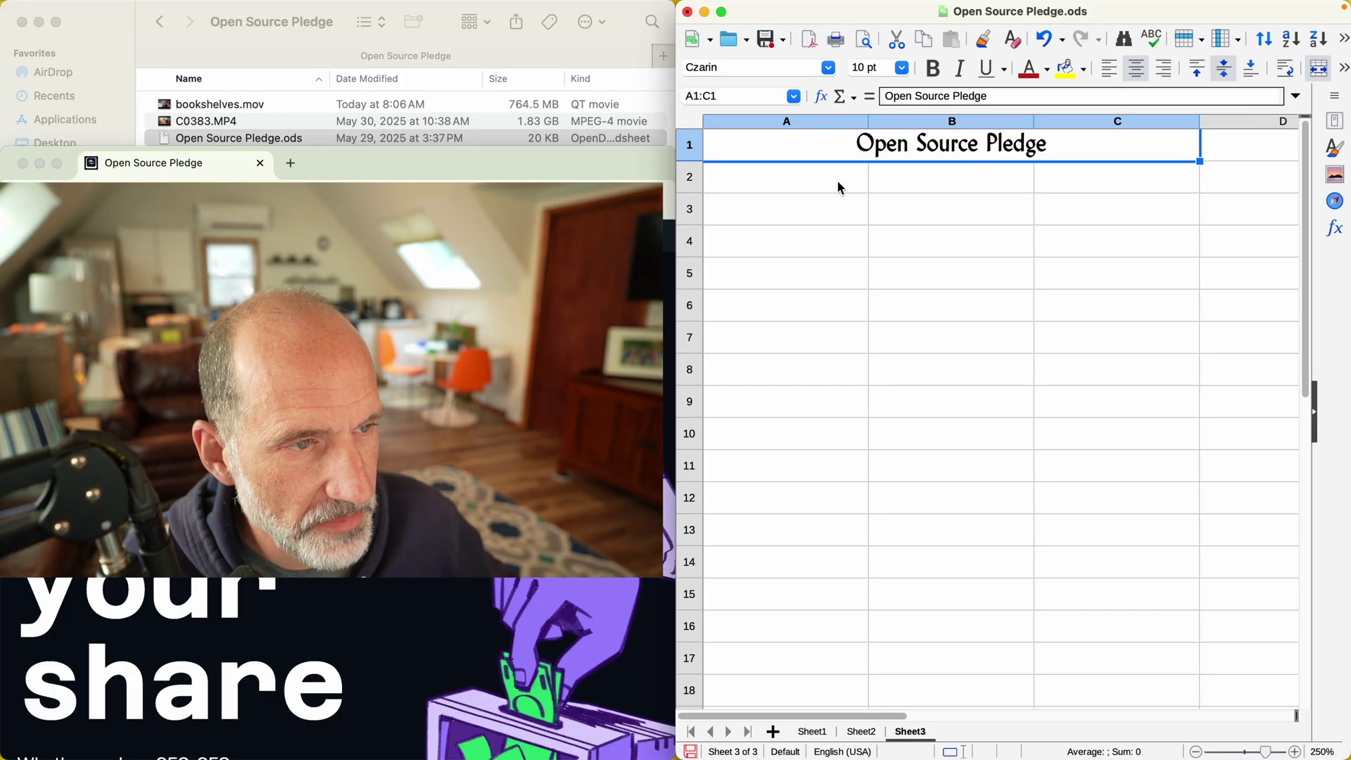
- Enter the column headings "Programmers", "Amount" and "Total" in cells A3 to C3
left_click(783, 212)
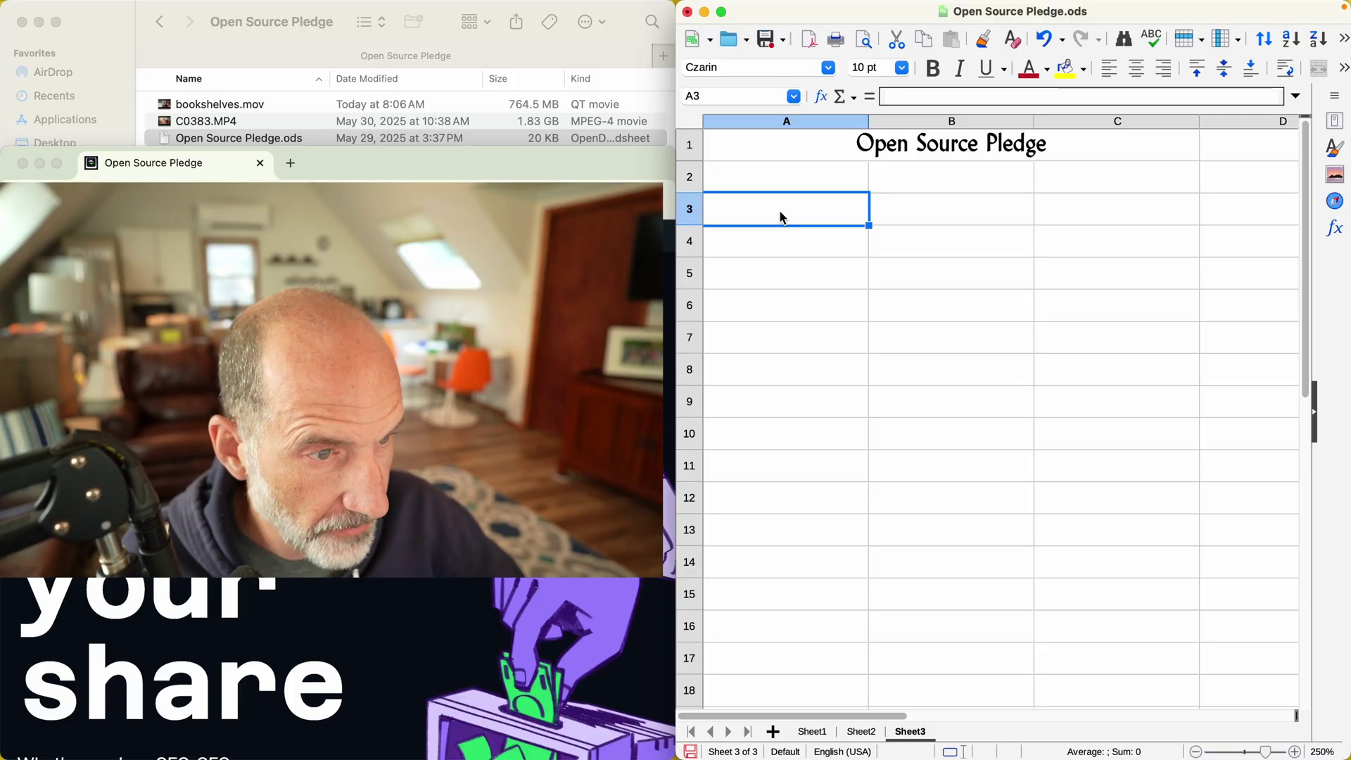
type("Program")
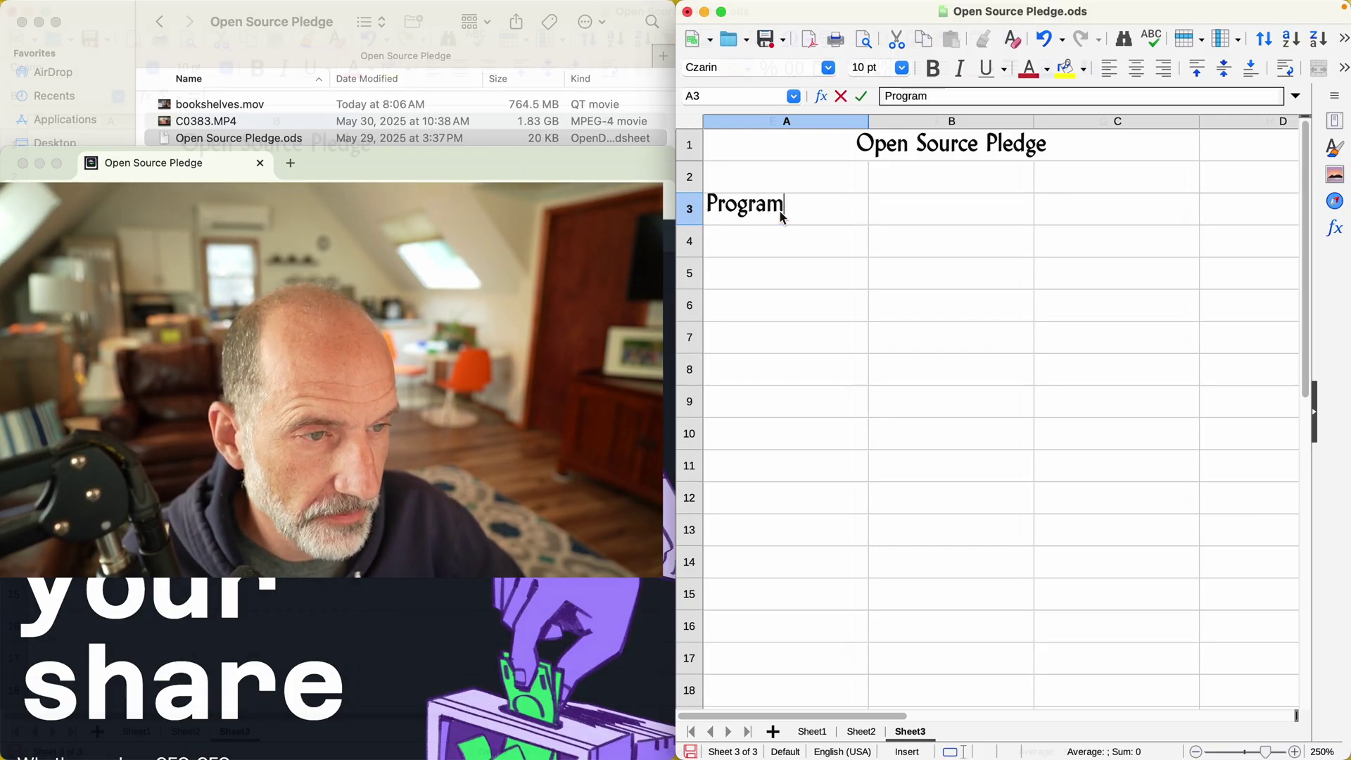
type("mers")
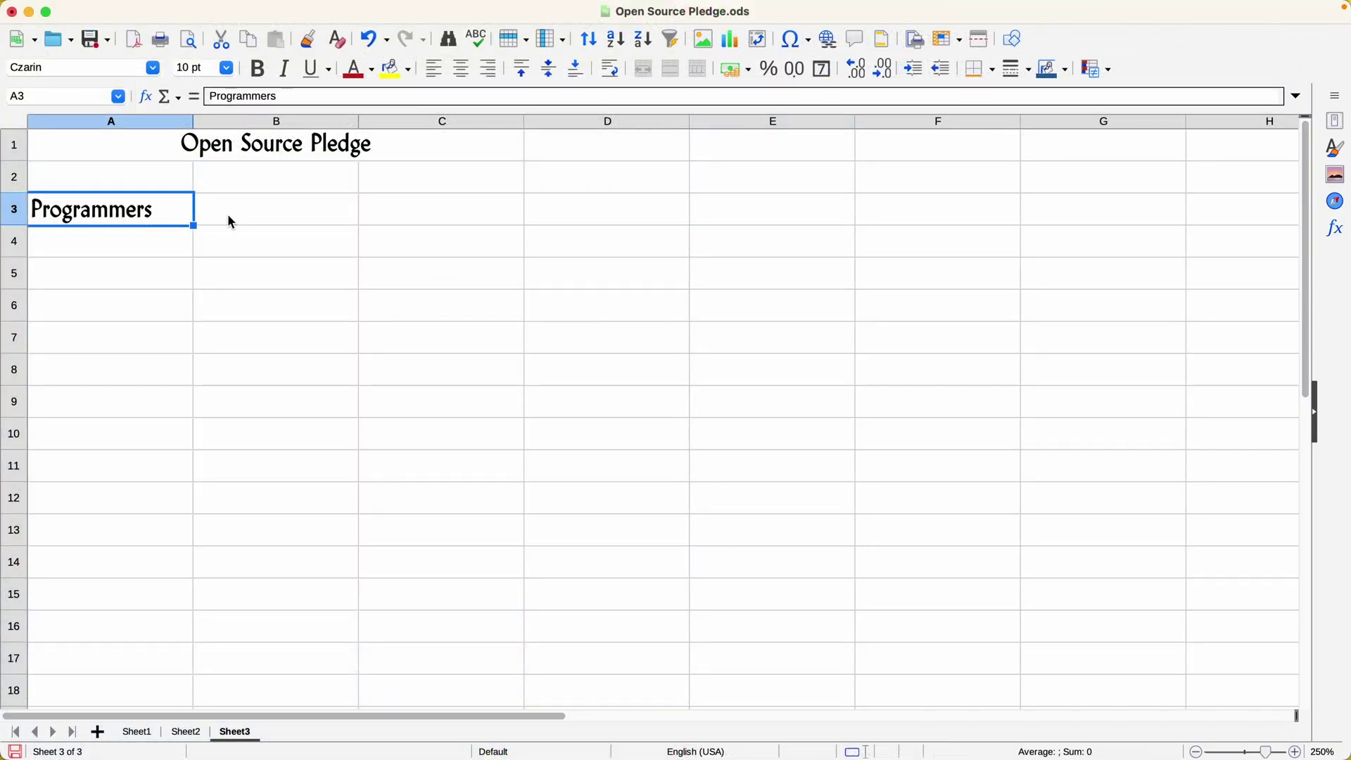
left_click(237, 221)
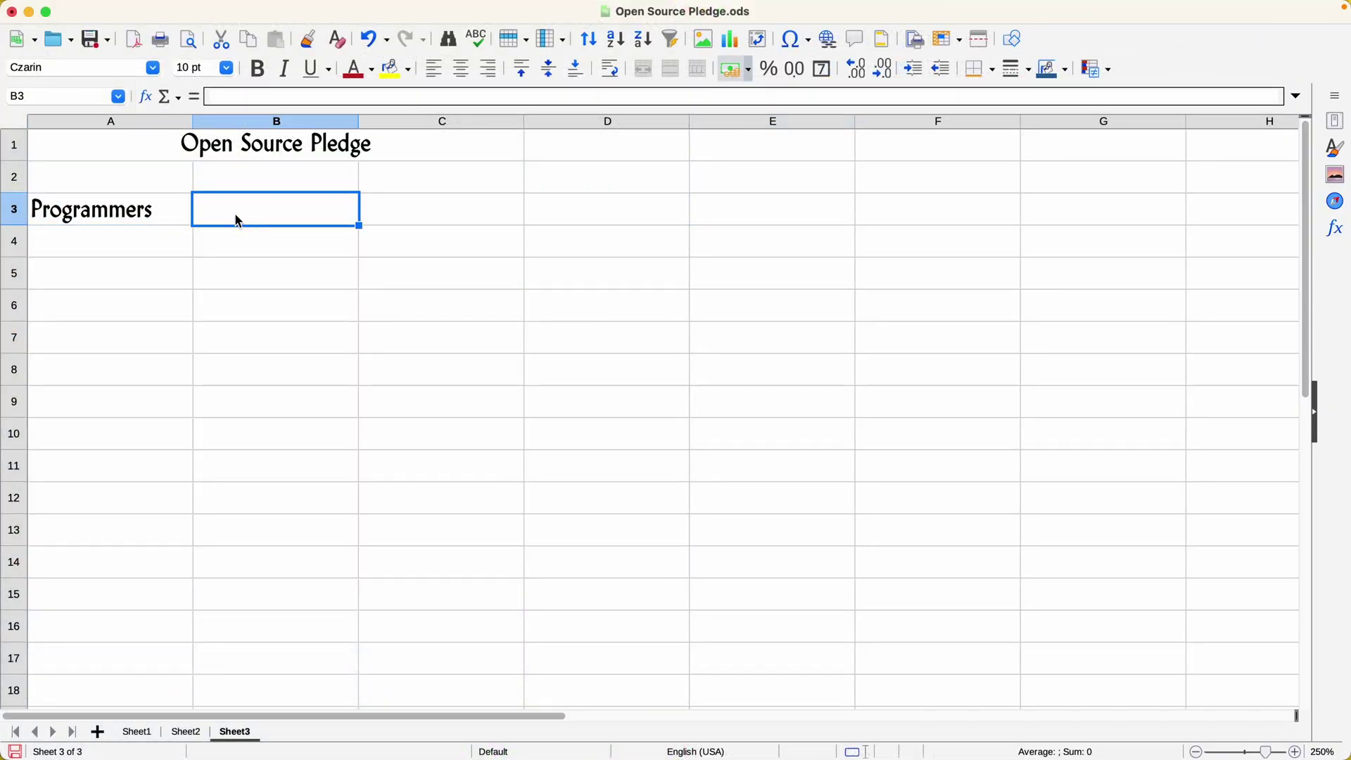
type("Amount")
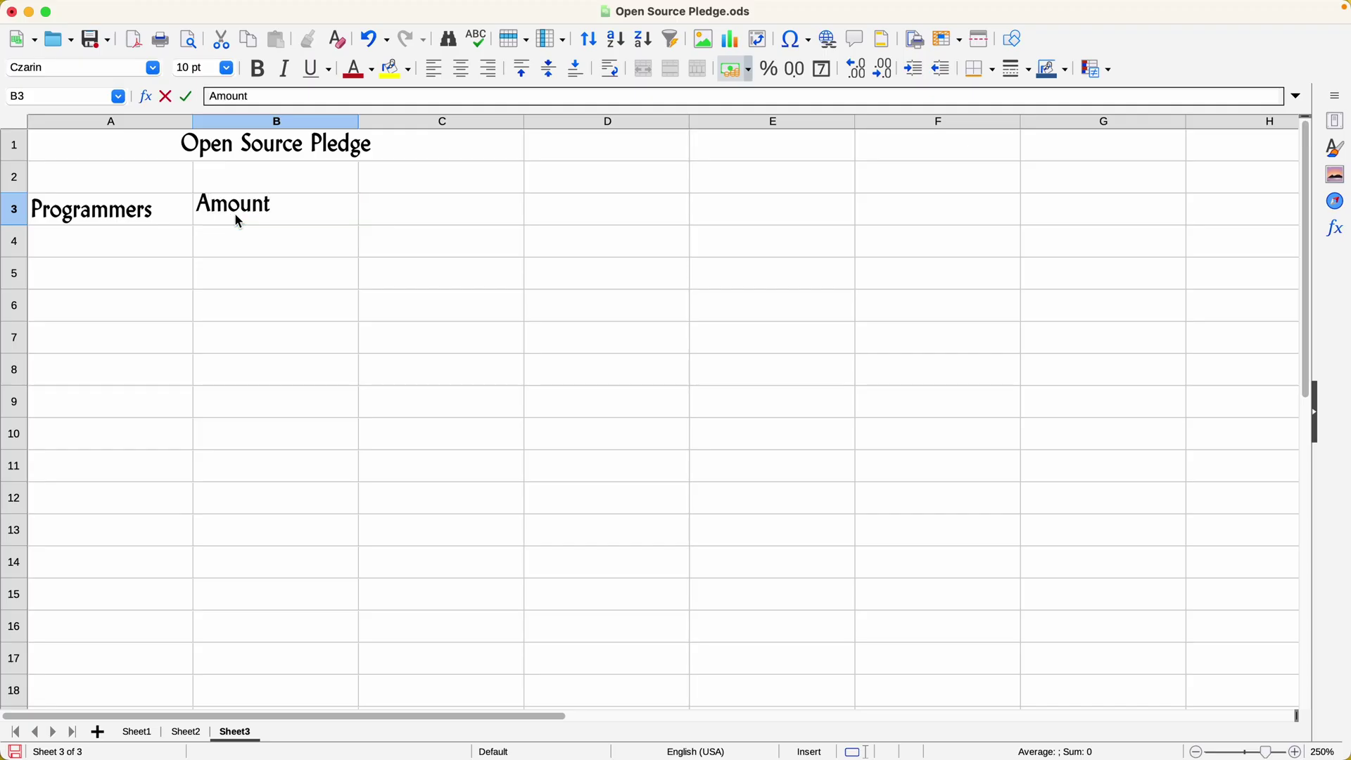
key("Return")
key("Up")
key("Right")
type("Total")
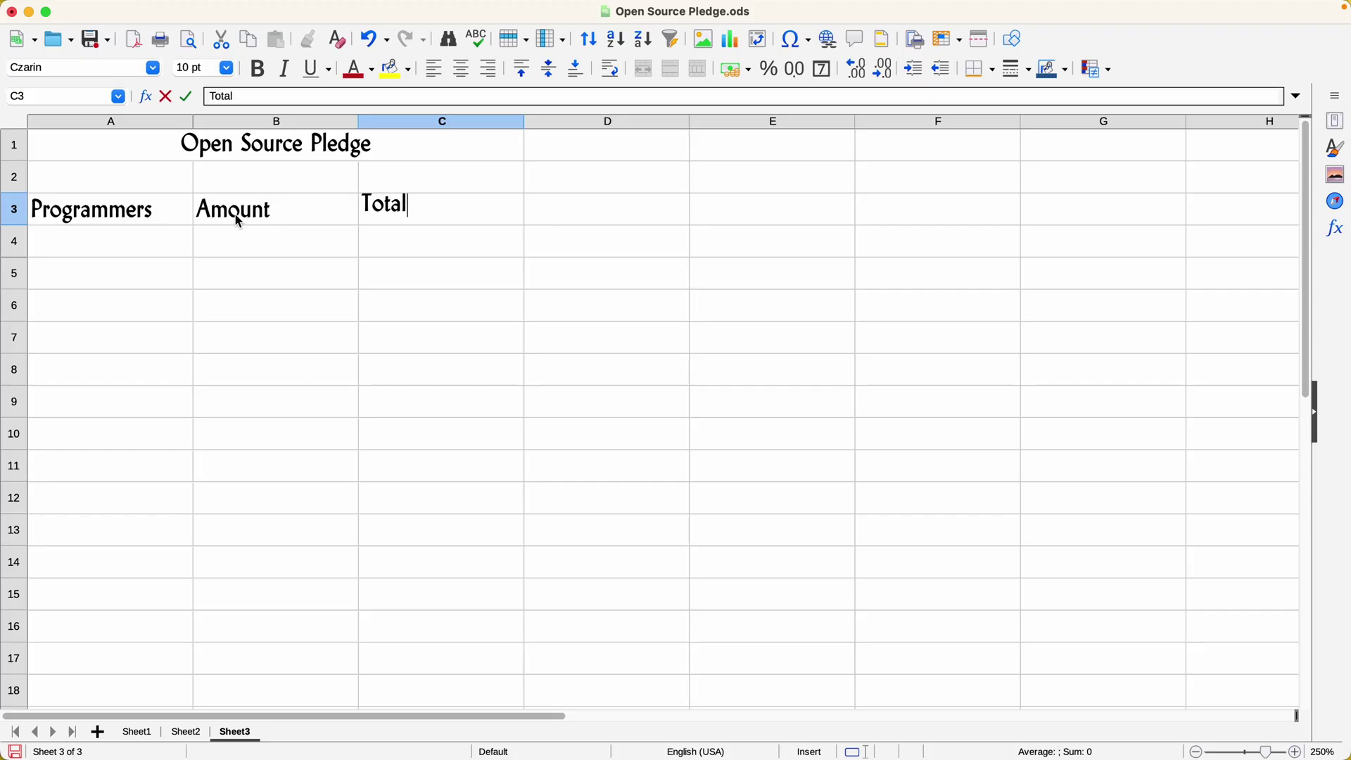
key("Return")
- Give the heading cells A3 to C3 a heavy double-line bottom border and center their text horizontally
left_click_drag(181, 218, 380, 211)
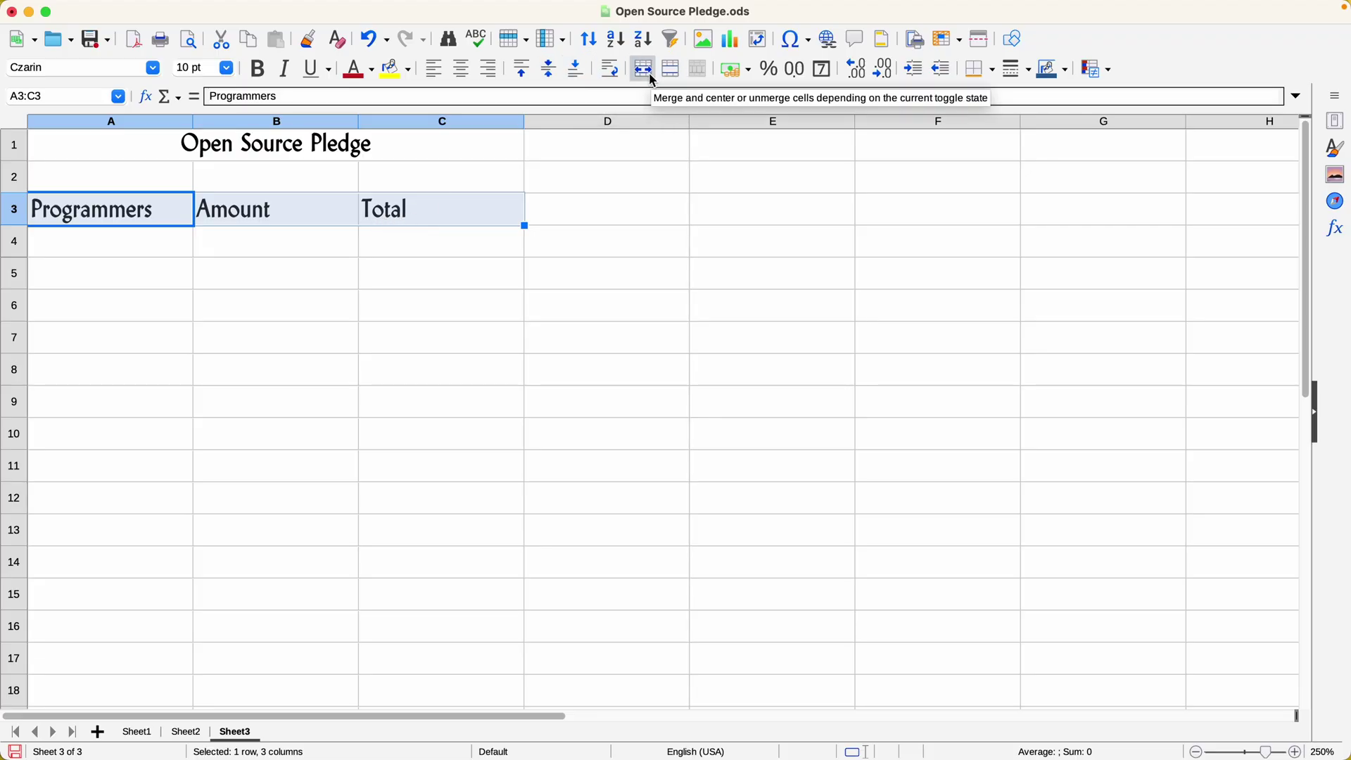
left_click(983, 82)
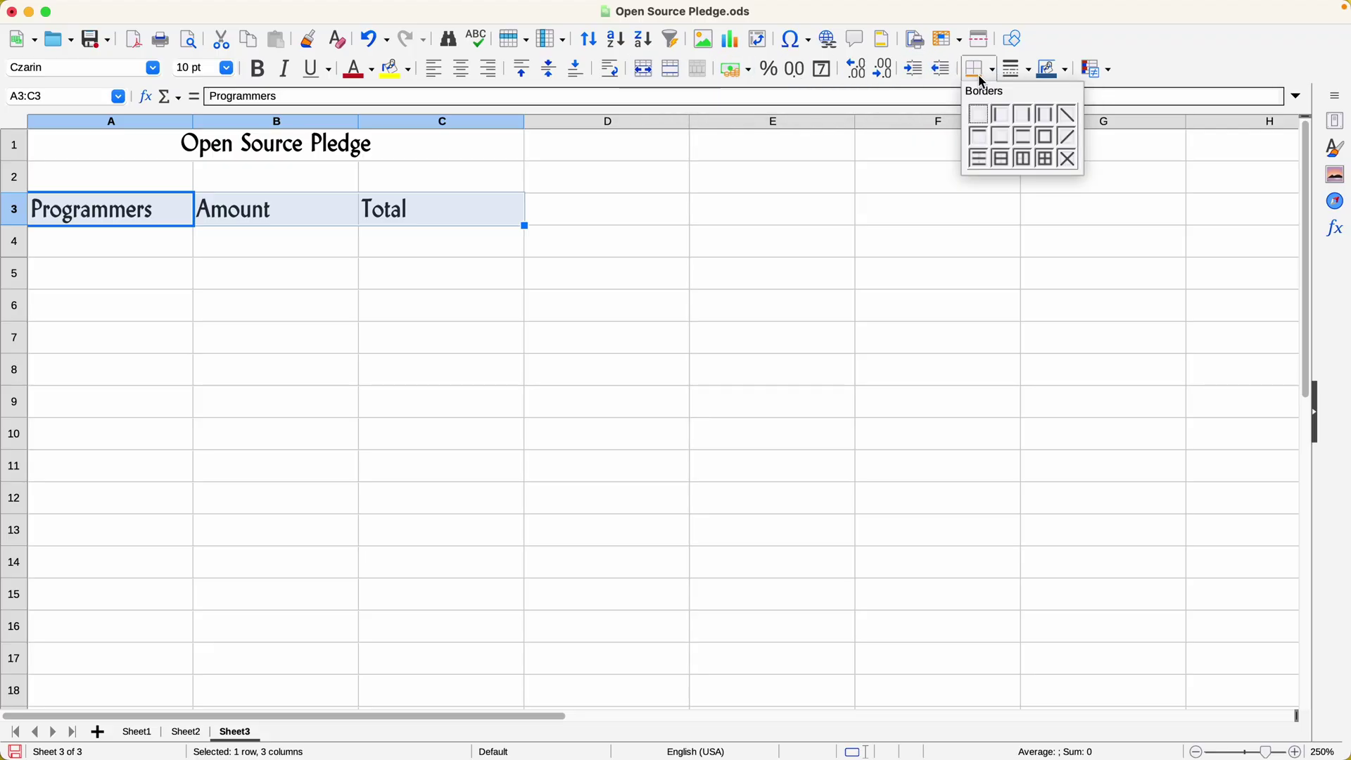
left_click(1003, 139)
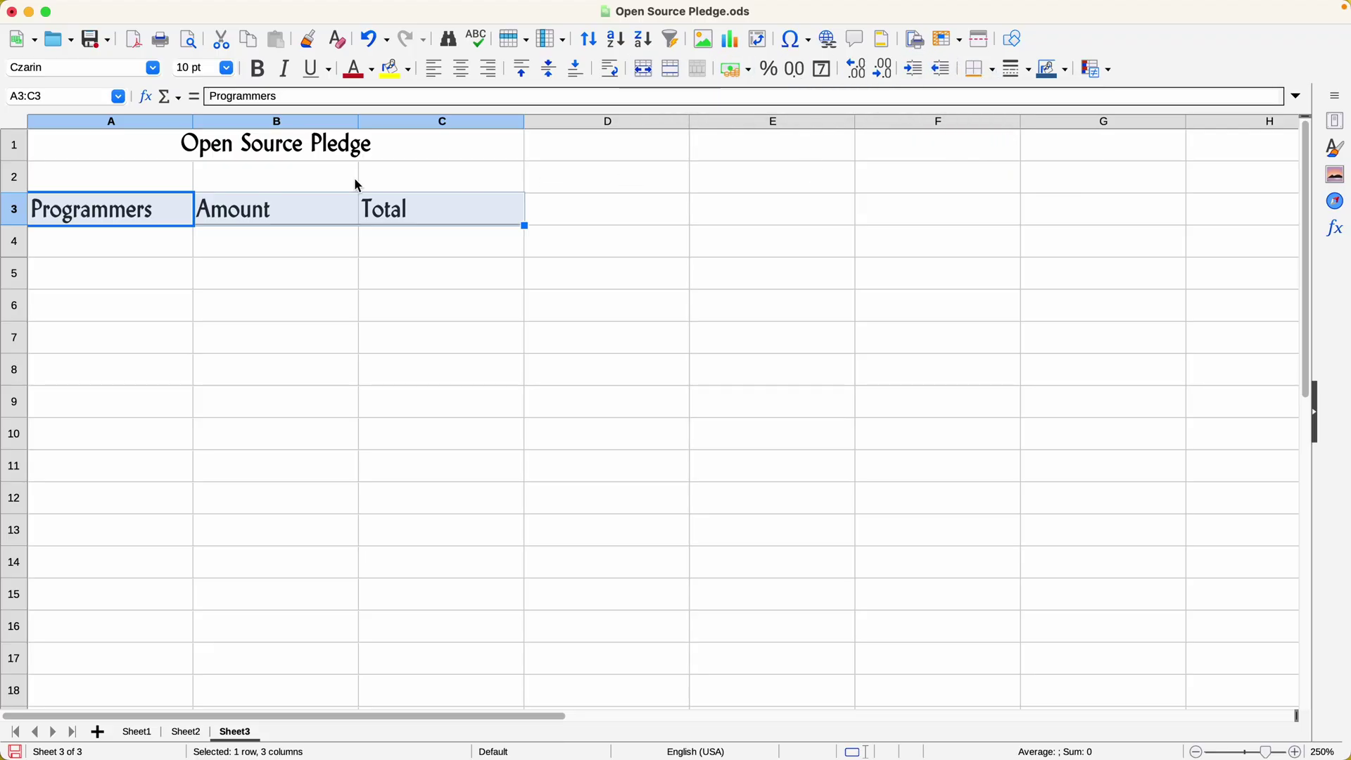
left_click(994, 71)
left_click(1032, 70)
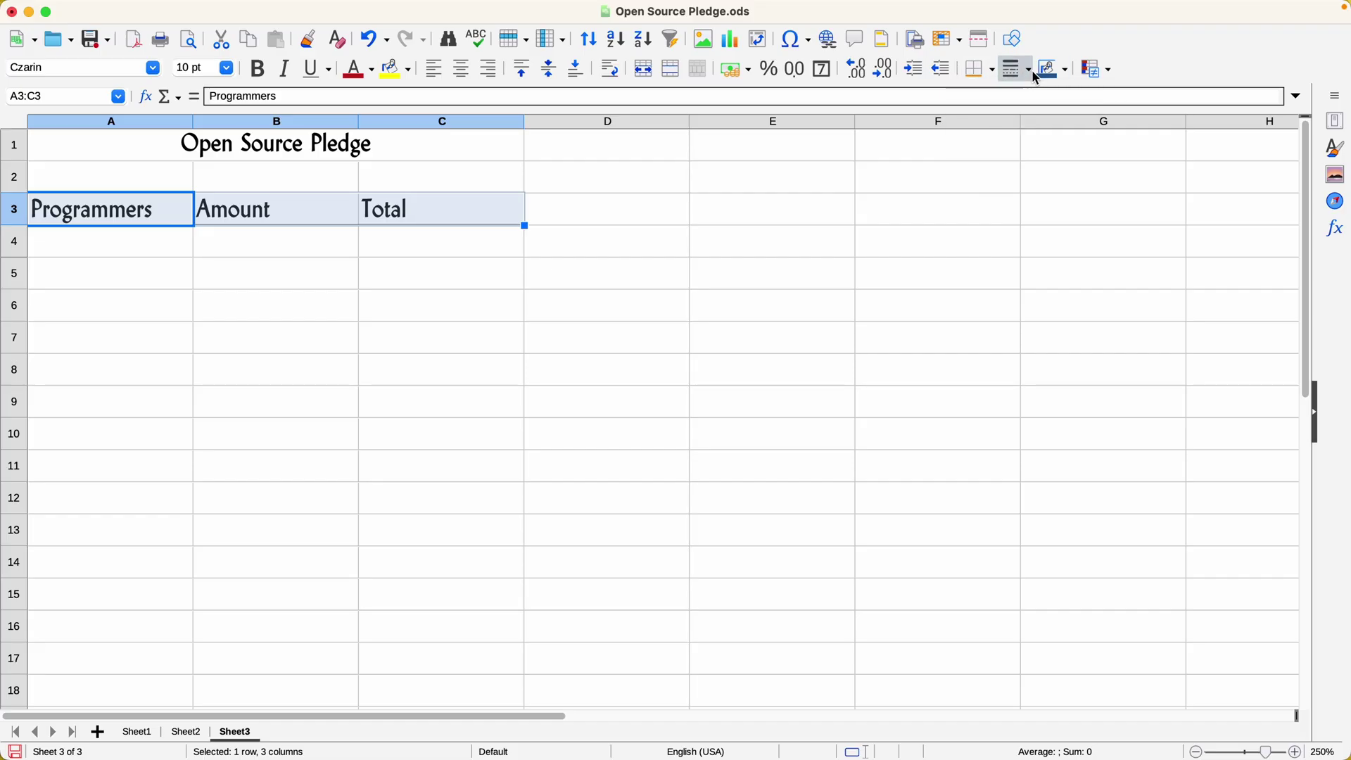
left_click(1032, 70)
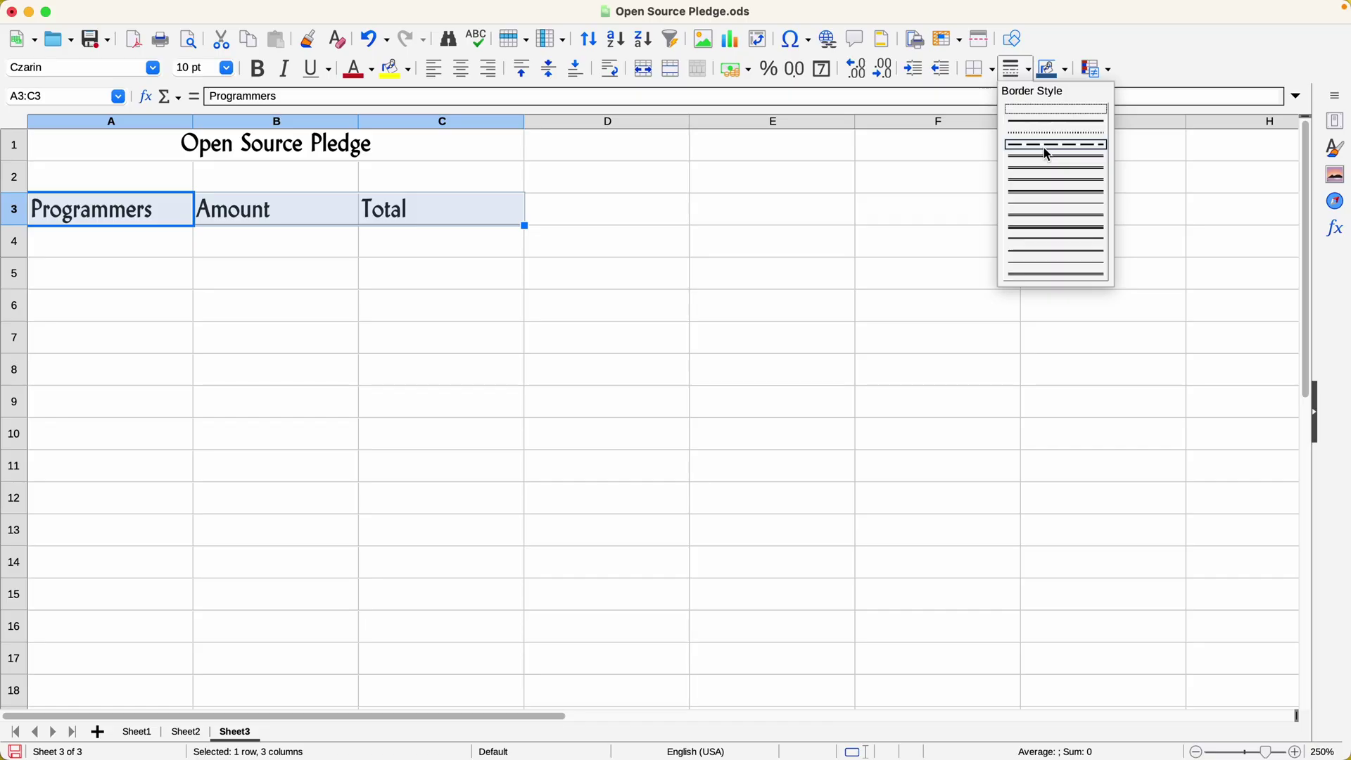
left_click(1055, 229)
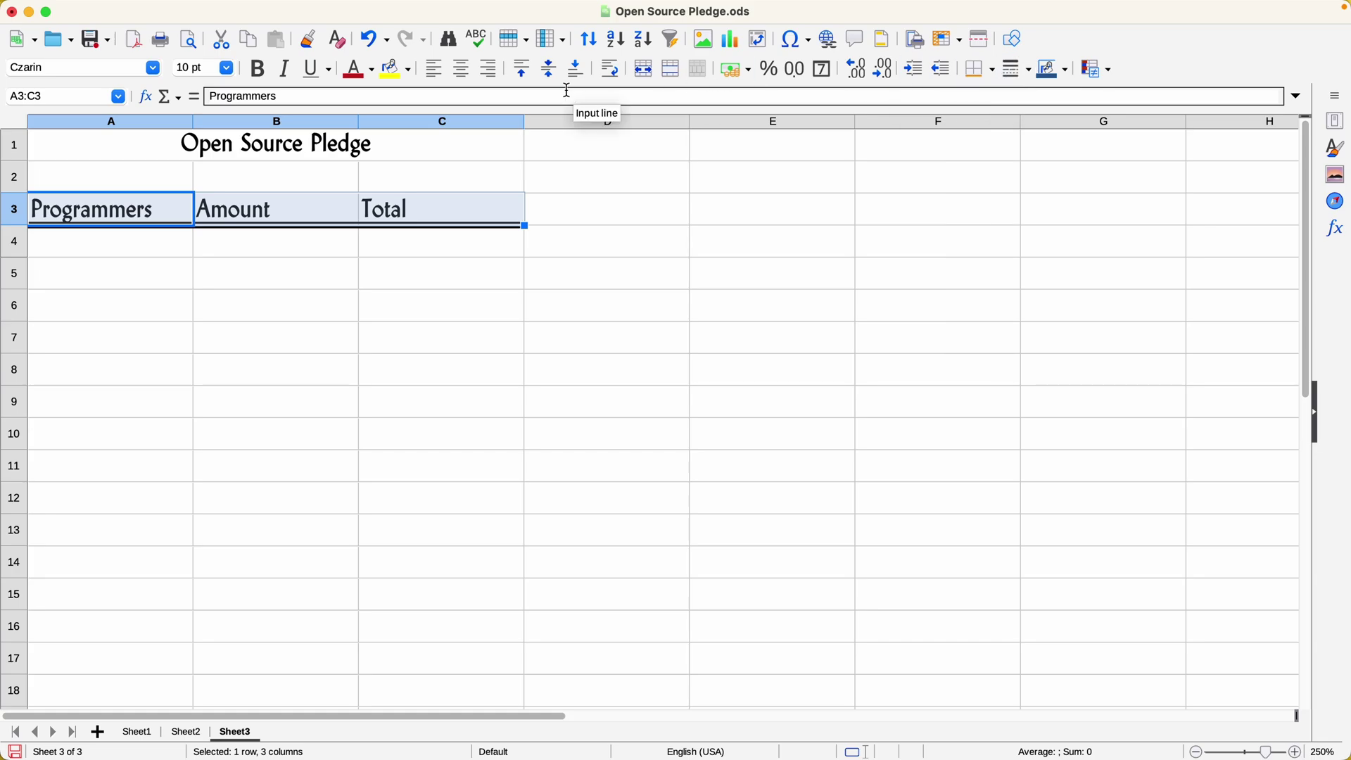
left_click(463, 75)
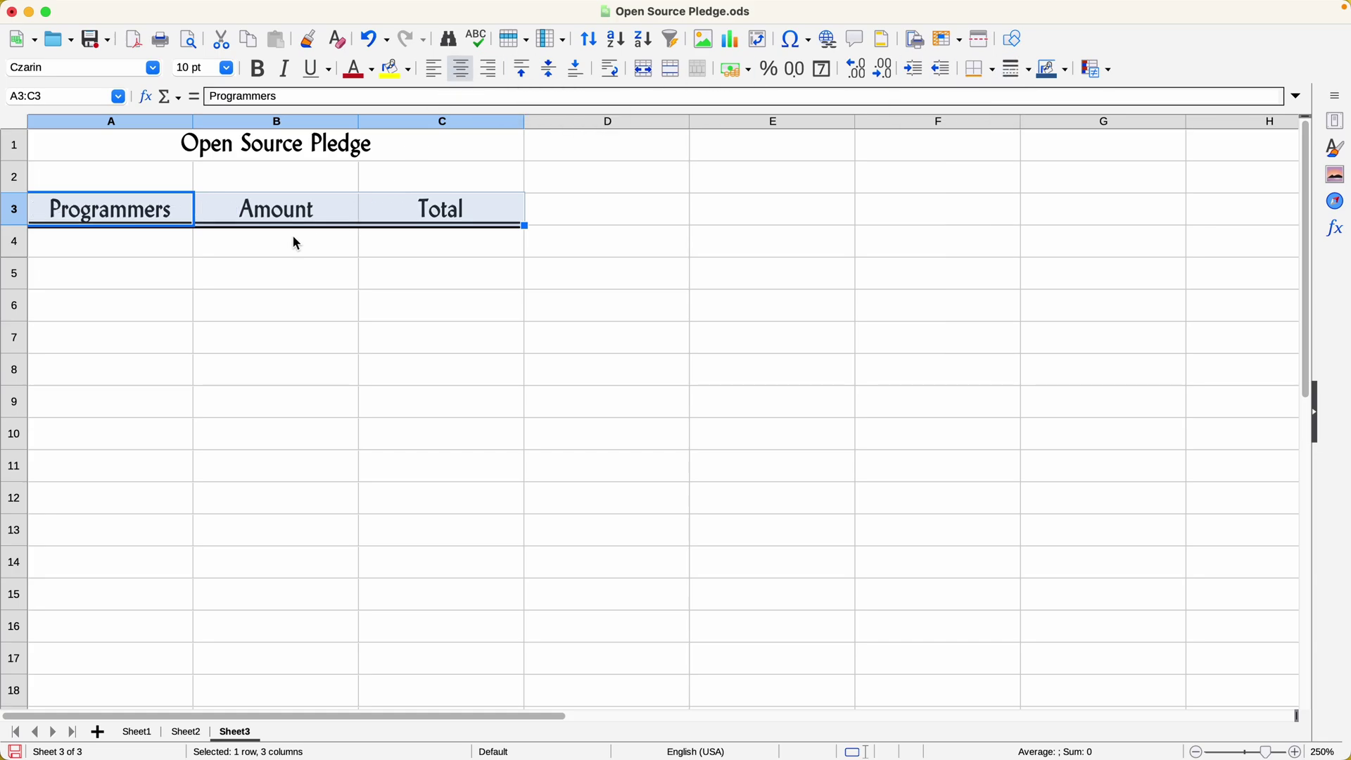
- Enter 12 under Programmers in A4 and 2000 under Amount in B4
left_click(161, 246)
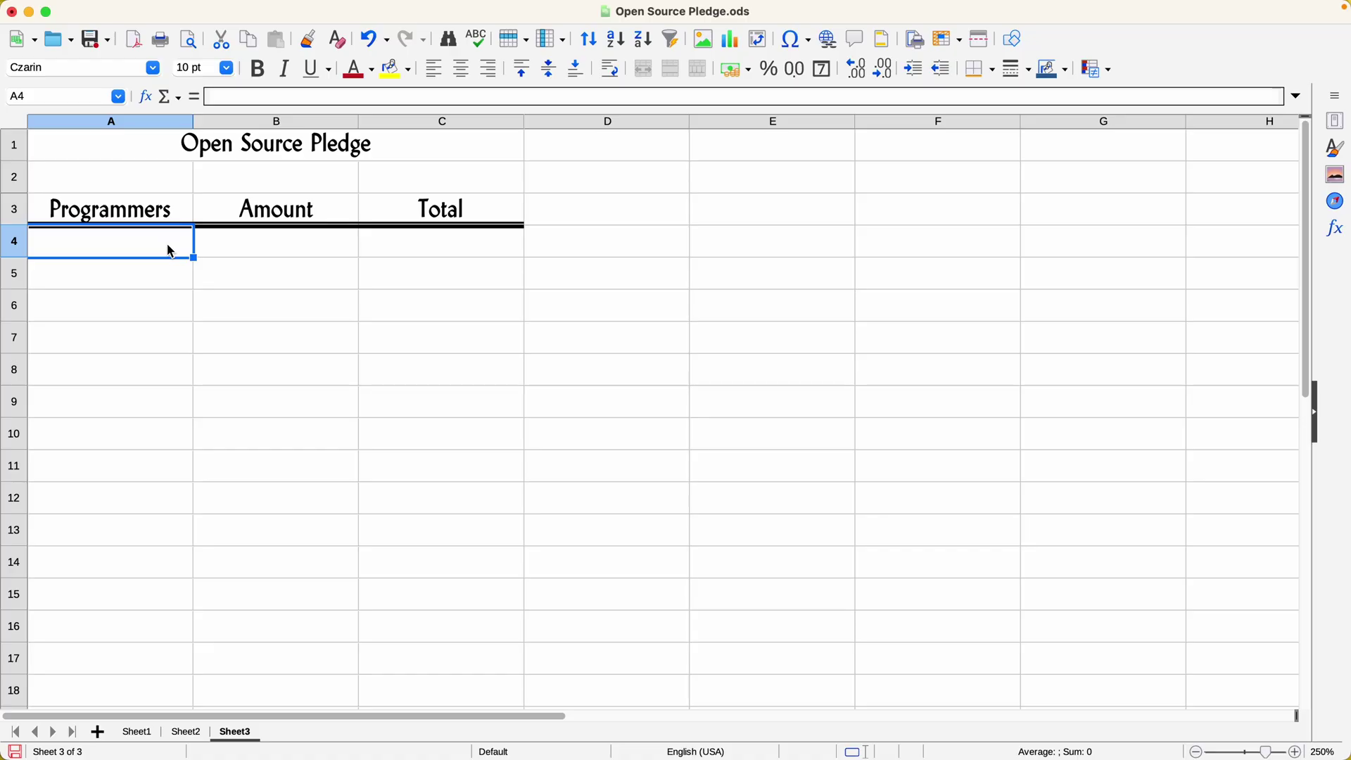
type("12")
key("Tab")
left_click(441, 258)
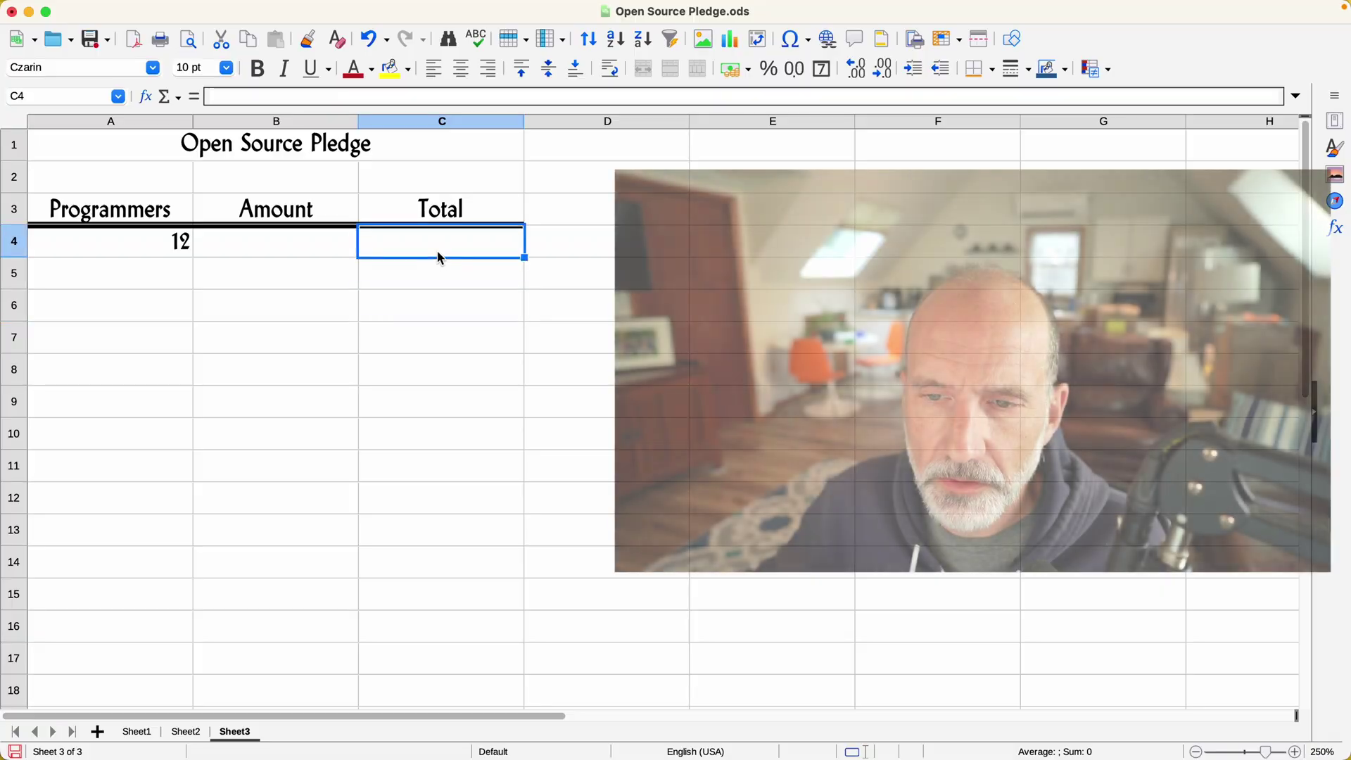
left_click(277, 257)
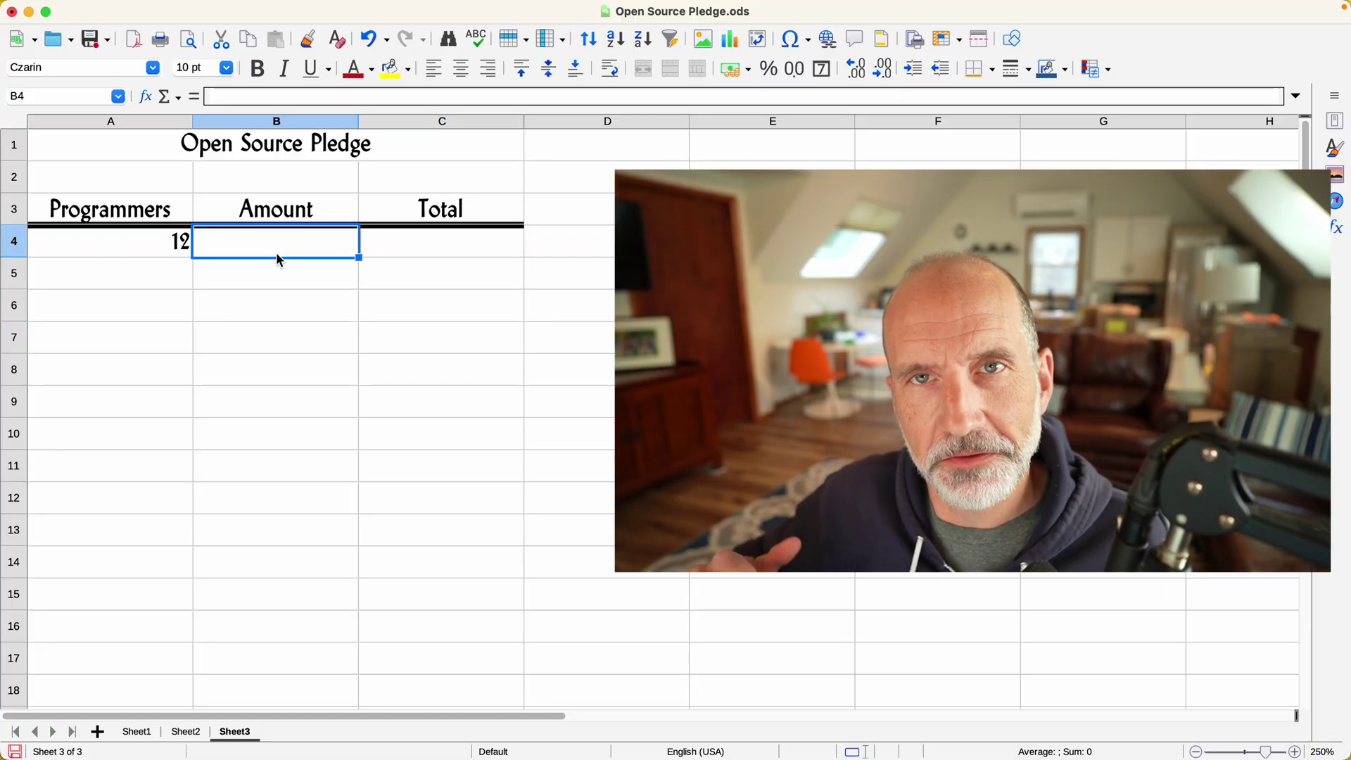
type("2")
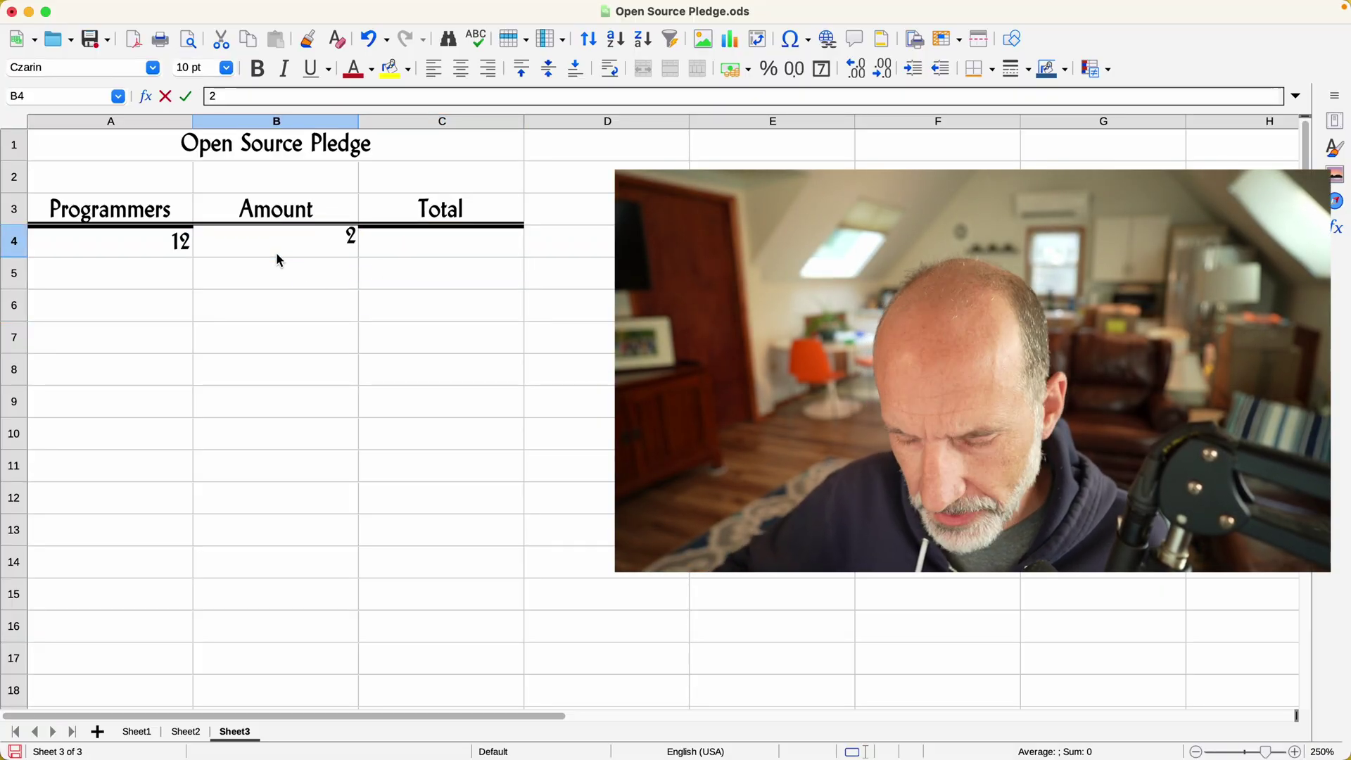
type("000")
key("Return")
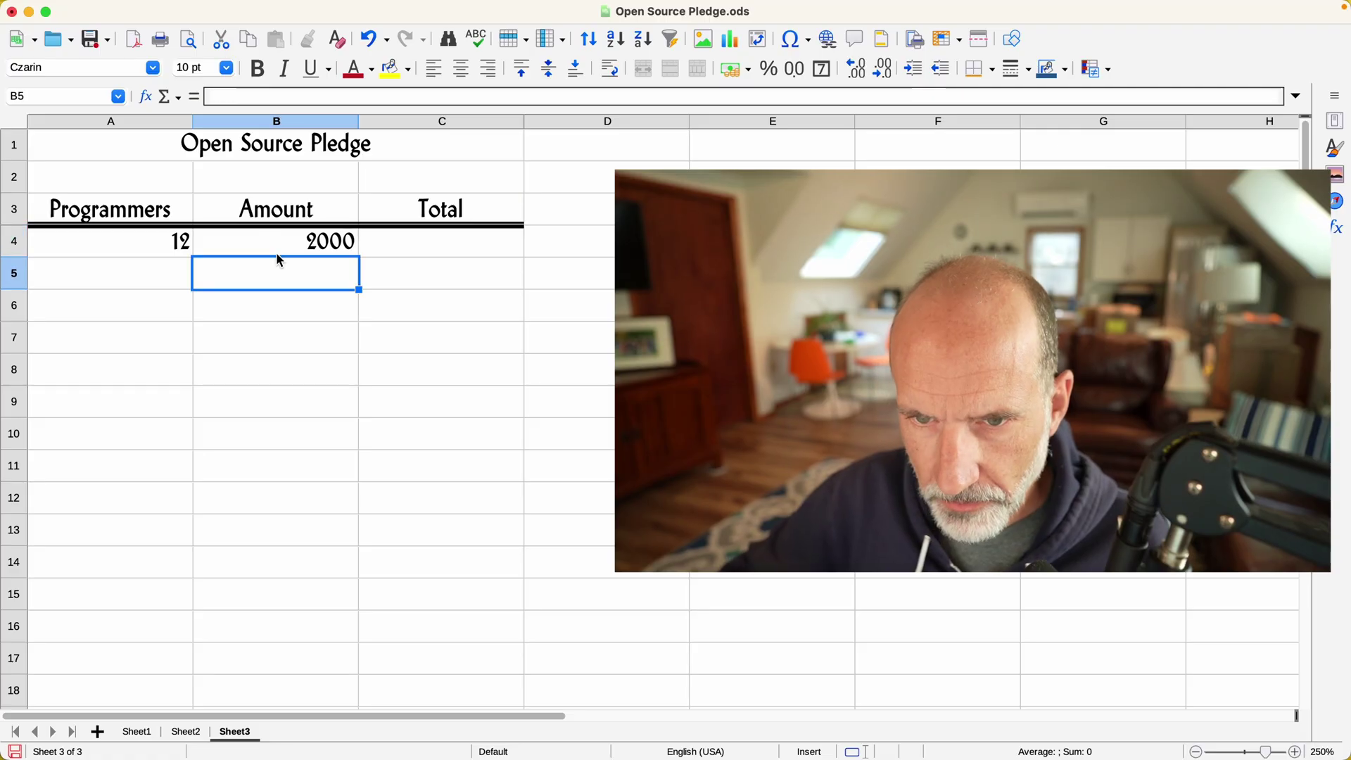
- Format the amount in B4 as currency with no decimal places
left_click(277, 254)
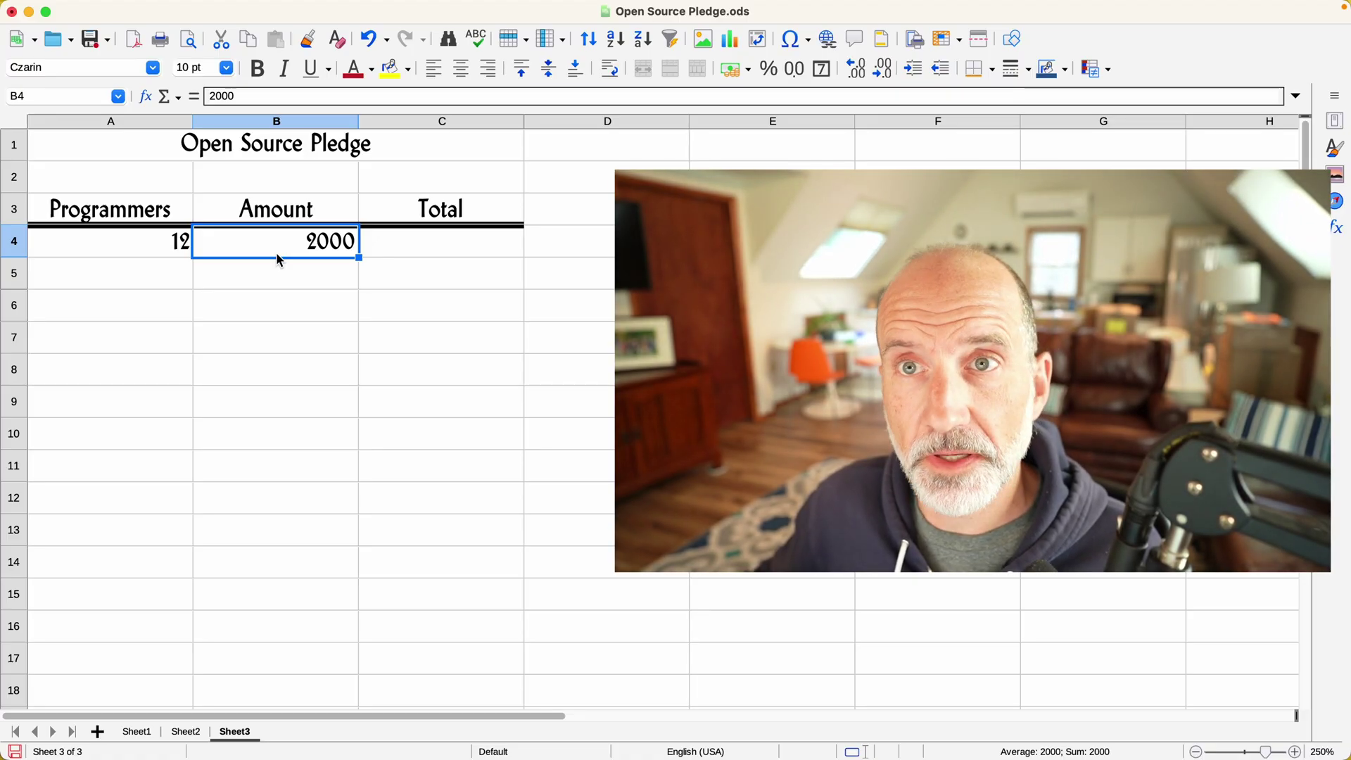
left_click(725, 74)
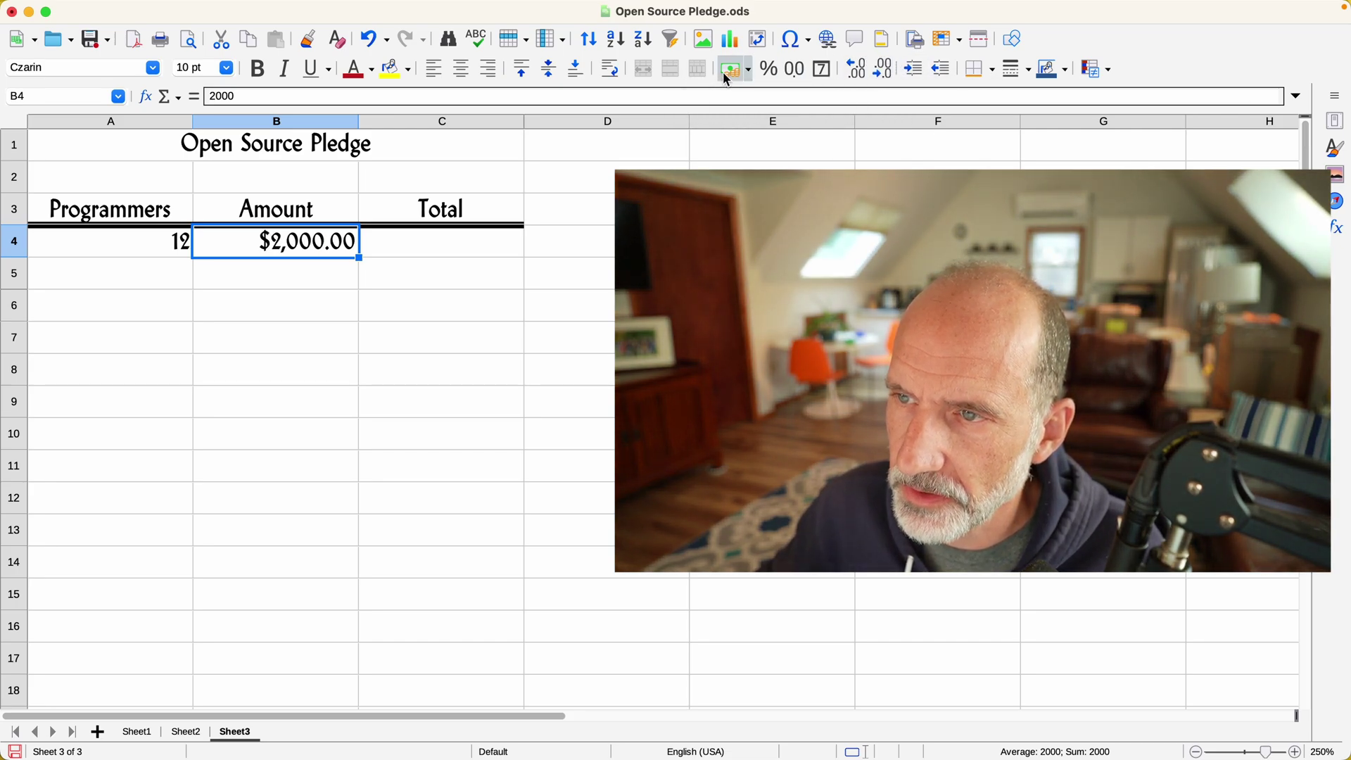
left_click(879, 73)
left_click(880, 73)
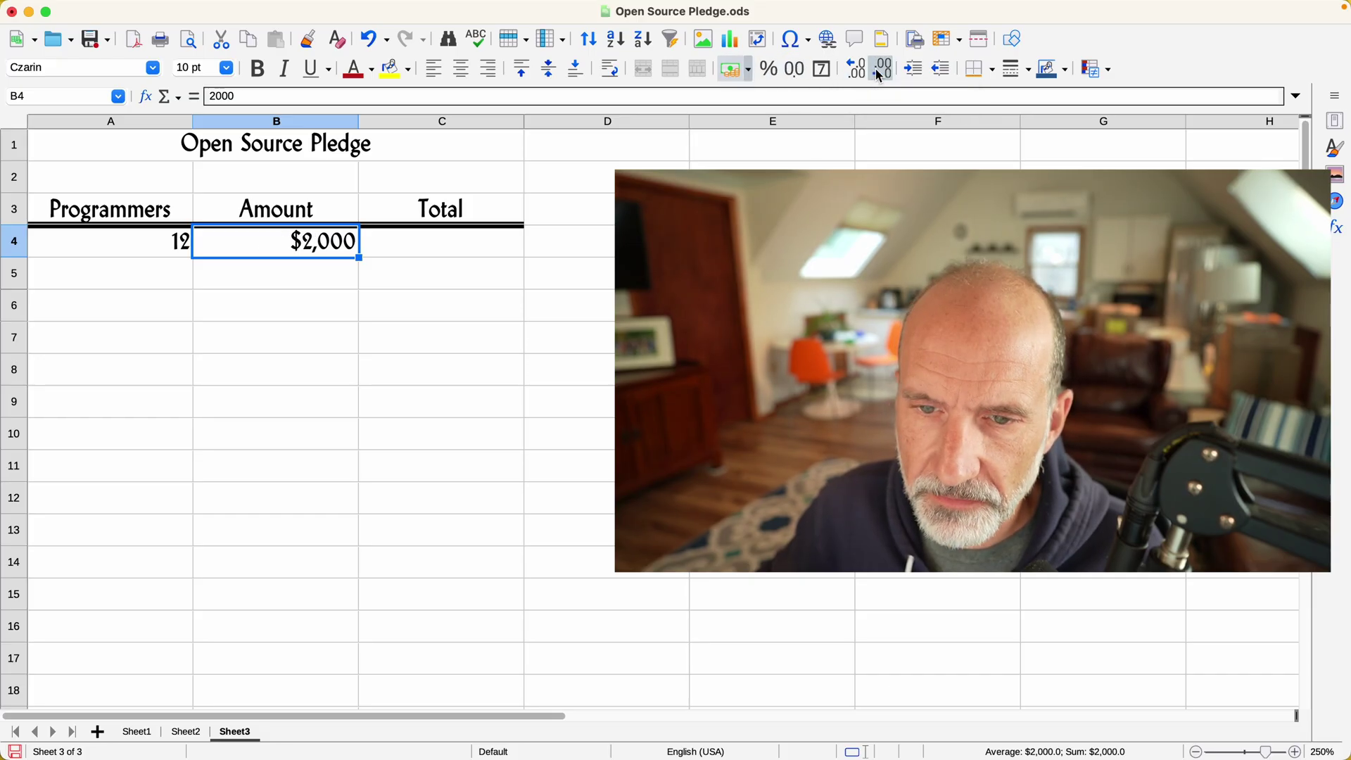
- Copy the currency formatting of the amount in B4 onto the empty Total cell C4
left_click(441, 246)
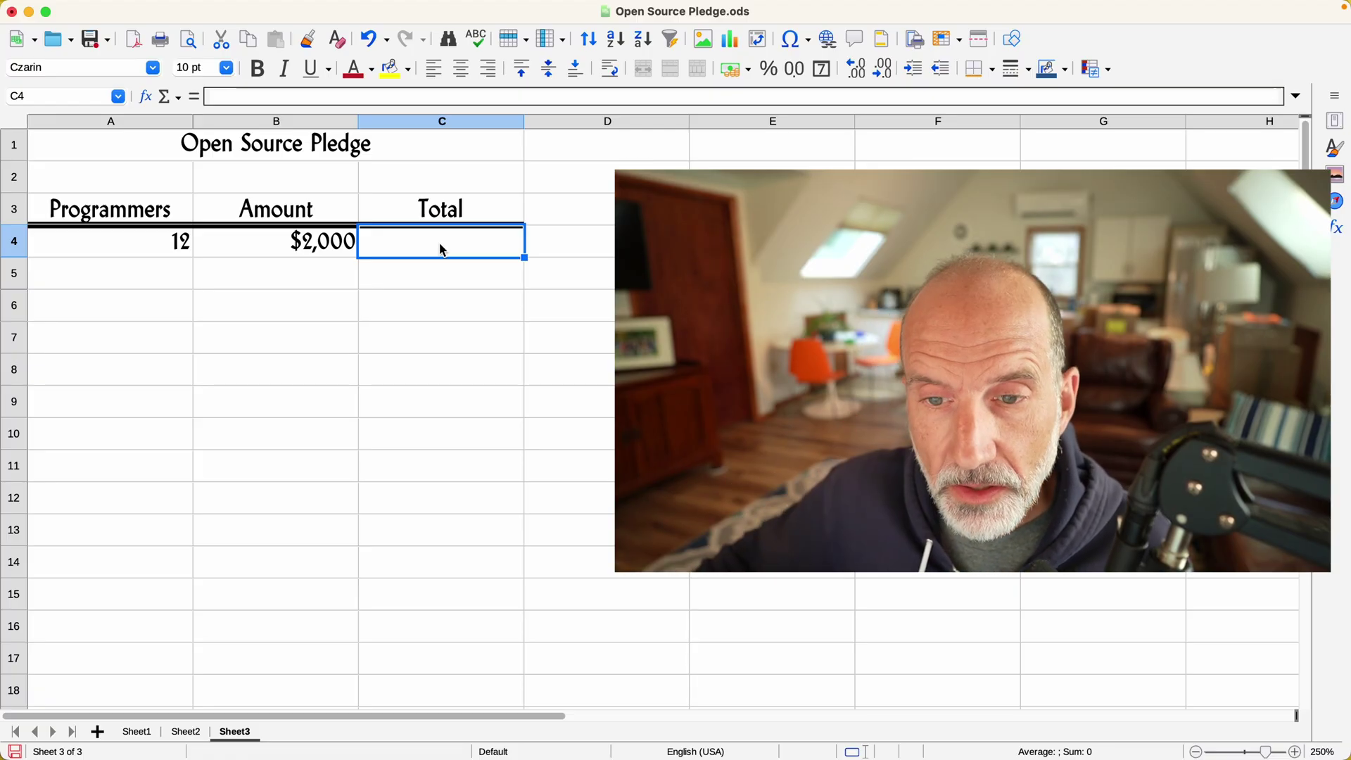
key("Left")
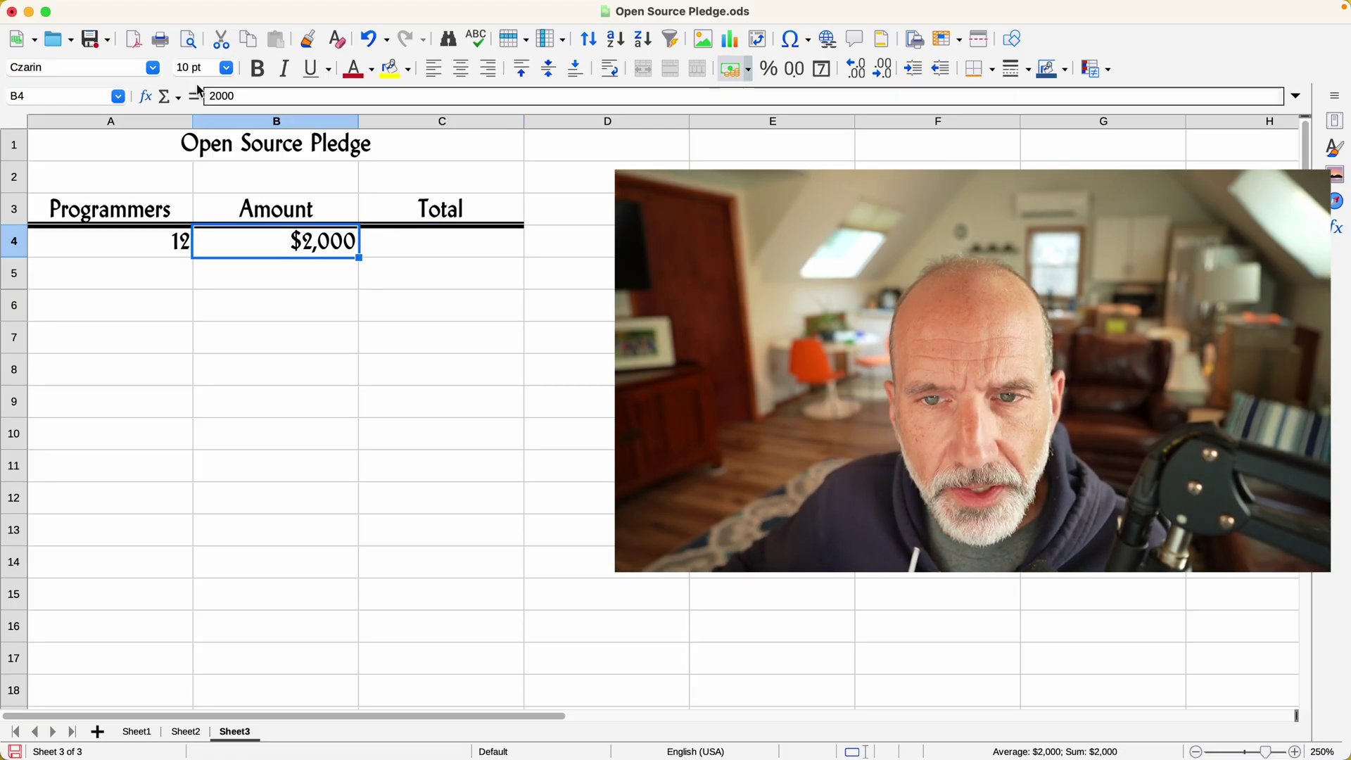
left_click(310, 40)
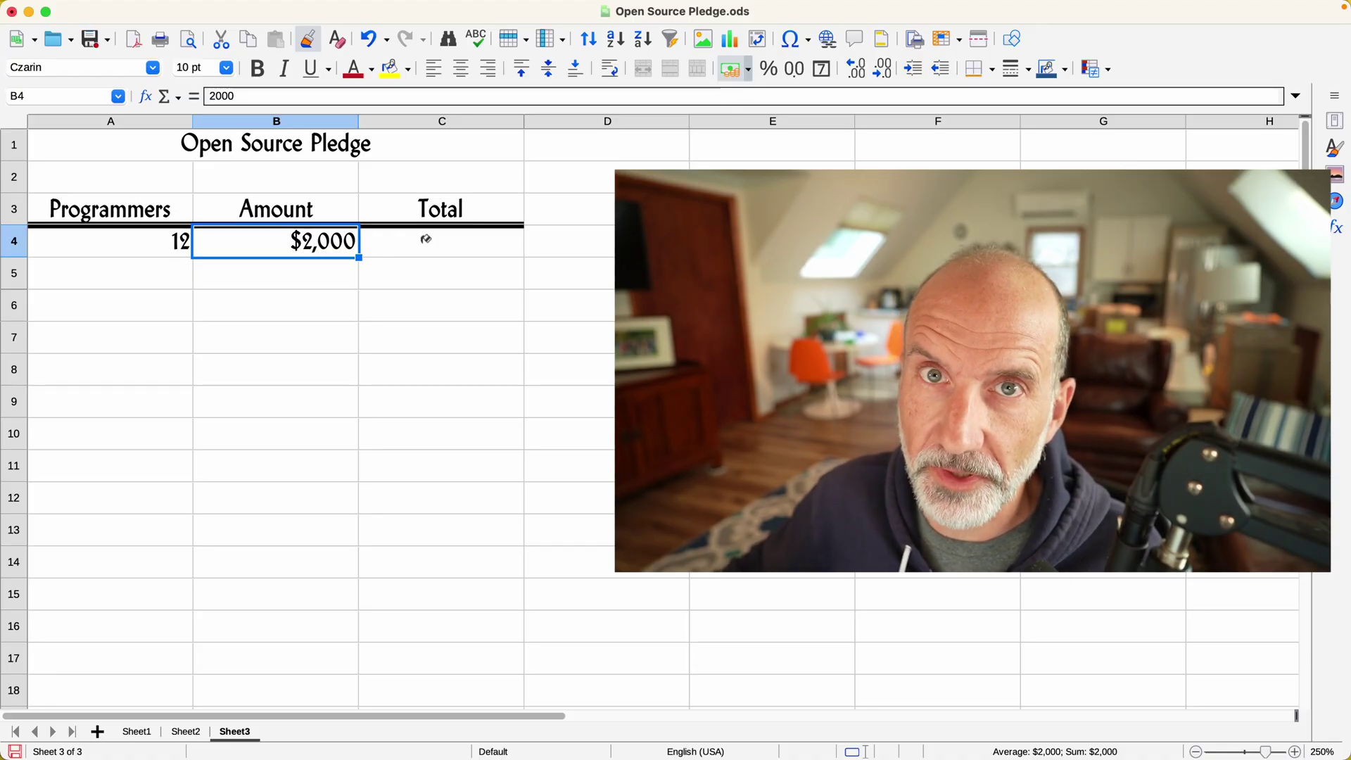
left_click(426, 242)
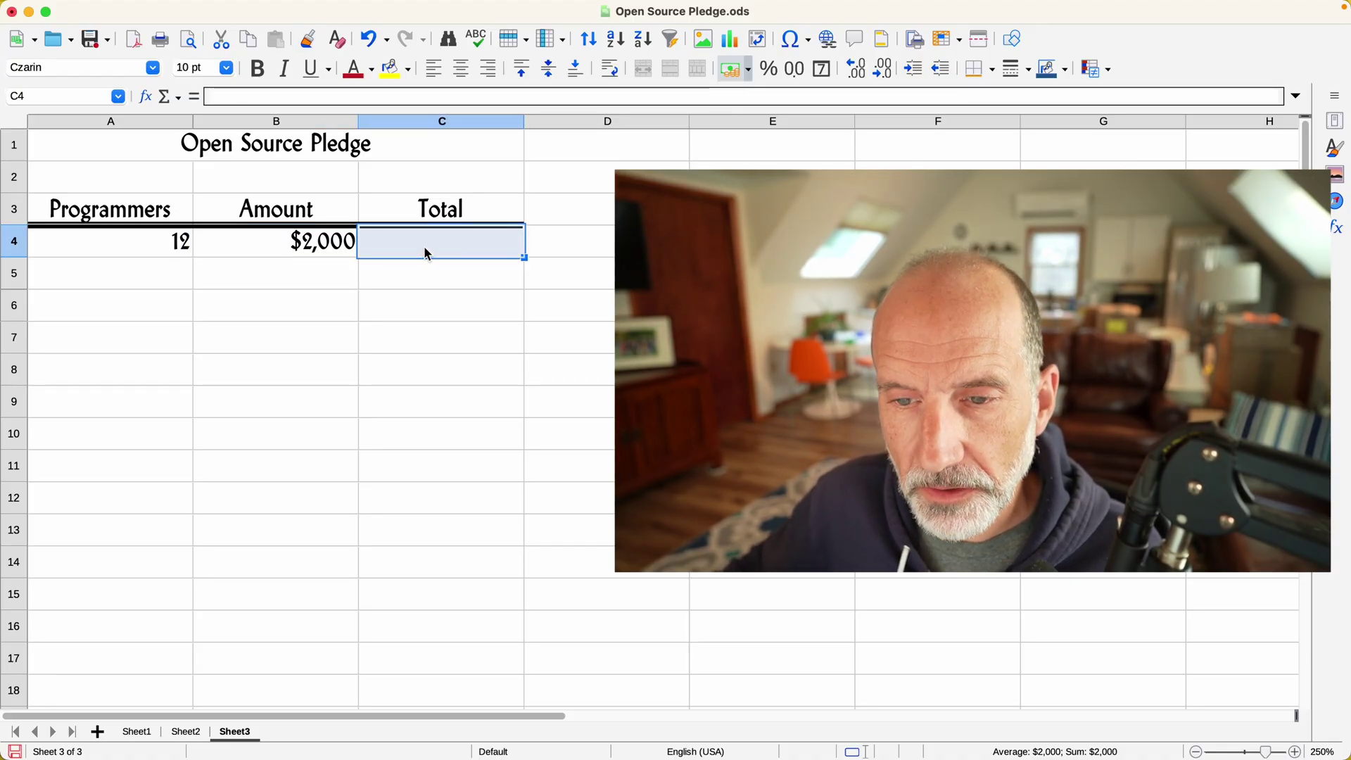
- Start a formula in the Total cell C4 with the AGGREGATE function and its opening parenthesis
left_click(410, 250)
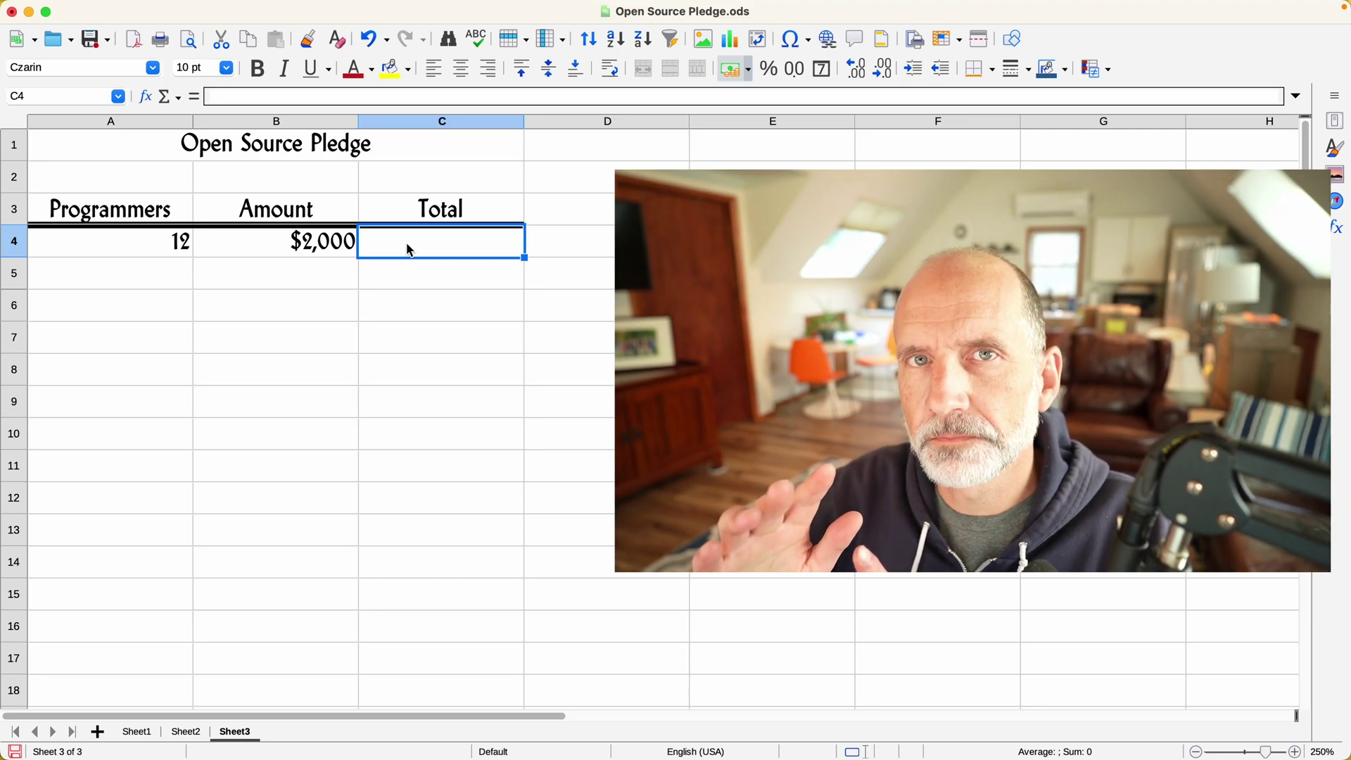
type("=")
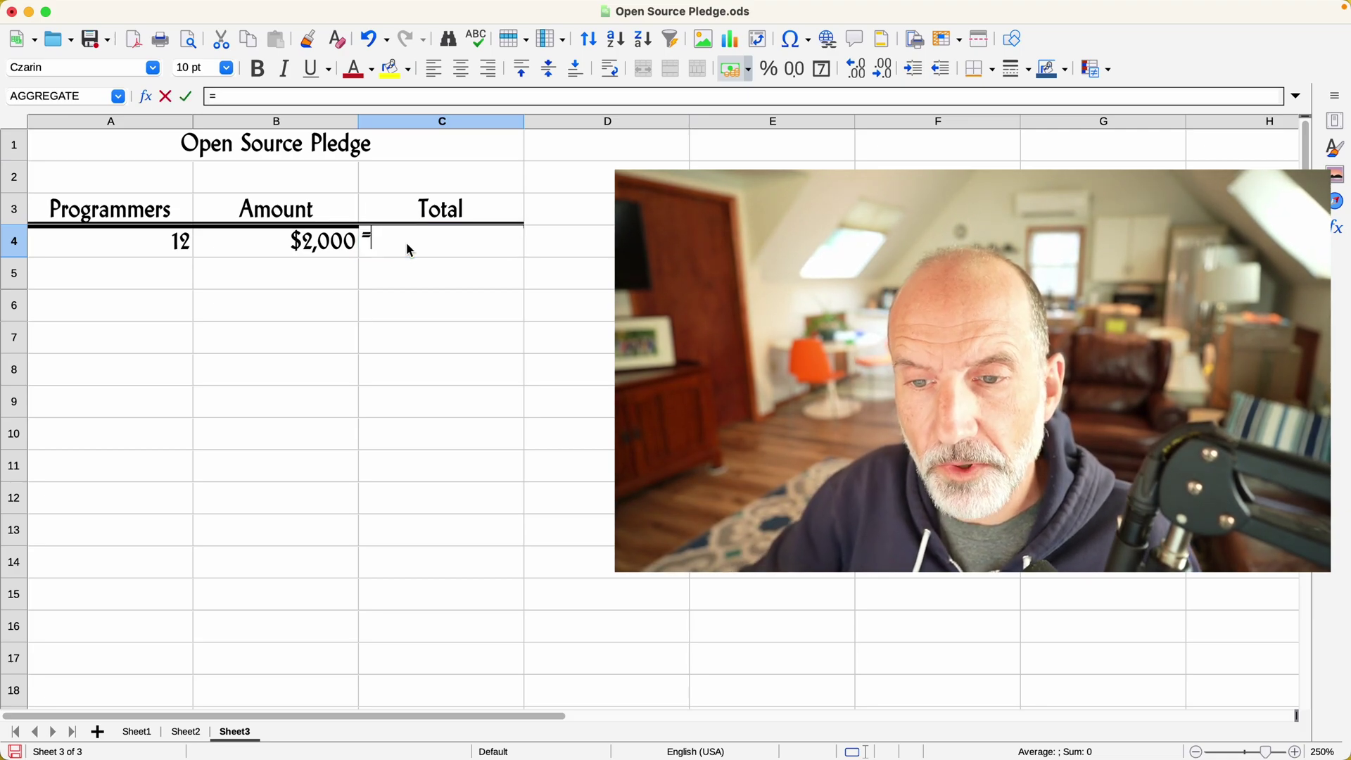
key("Caps_Lock")
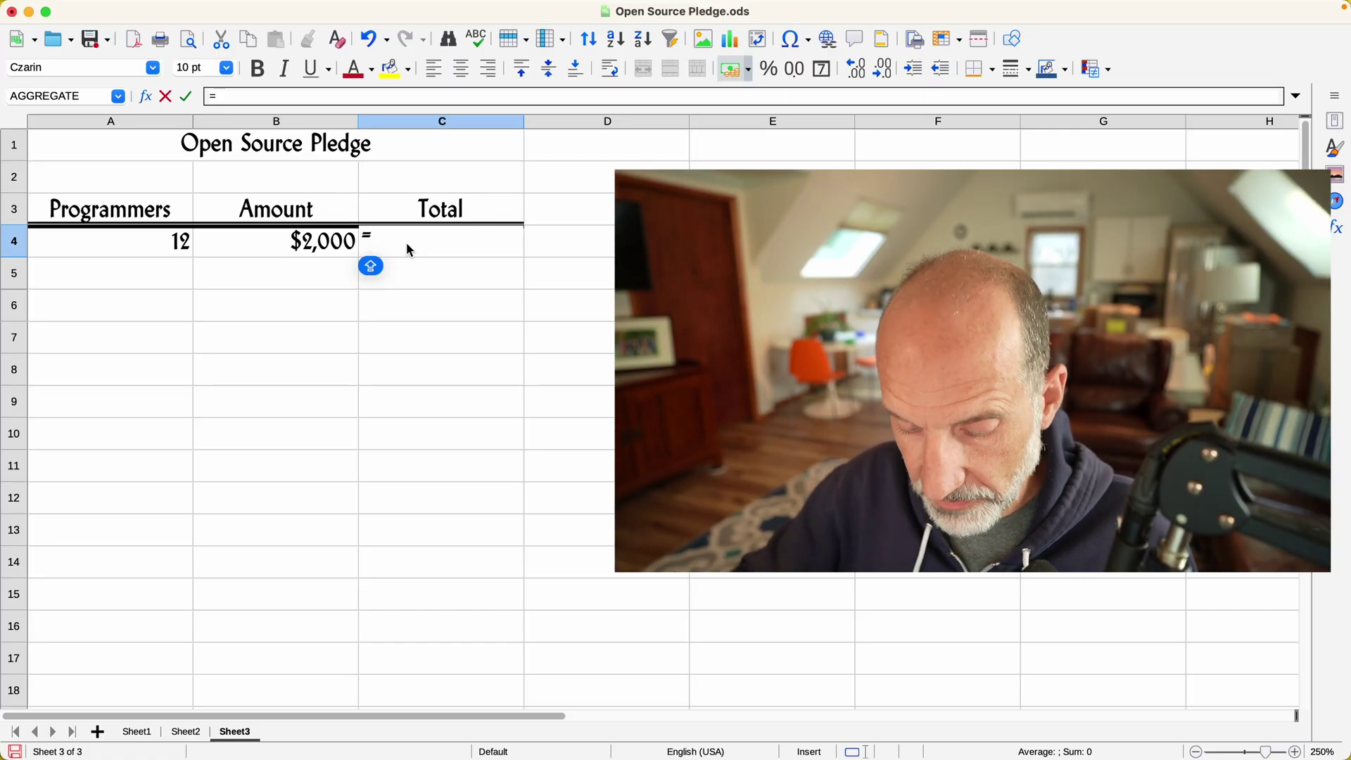
type("AGGR")
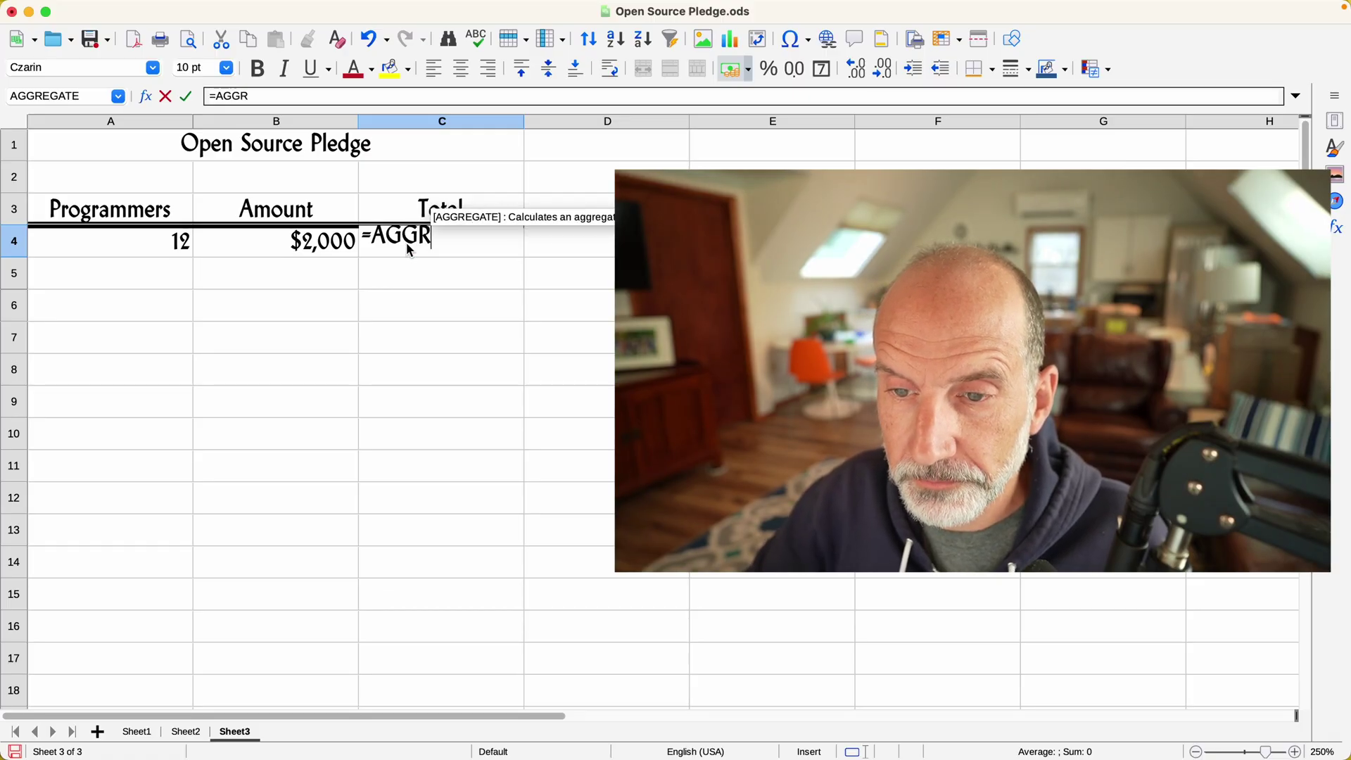
type("EGATE(")
key("Caps_Lock")
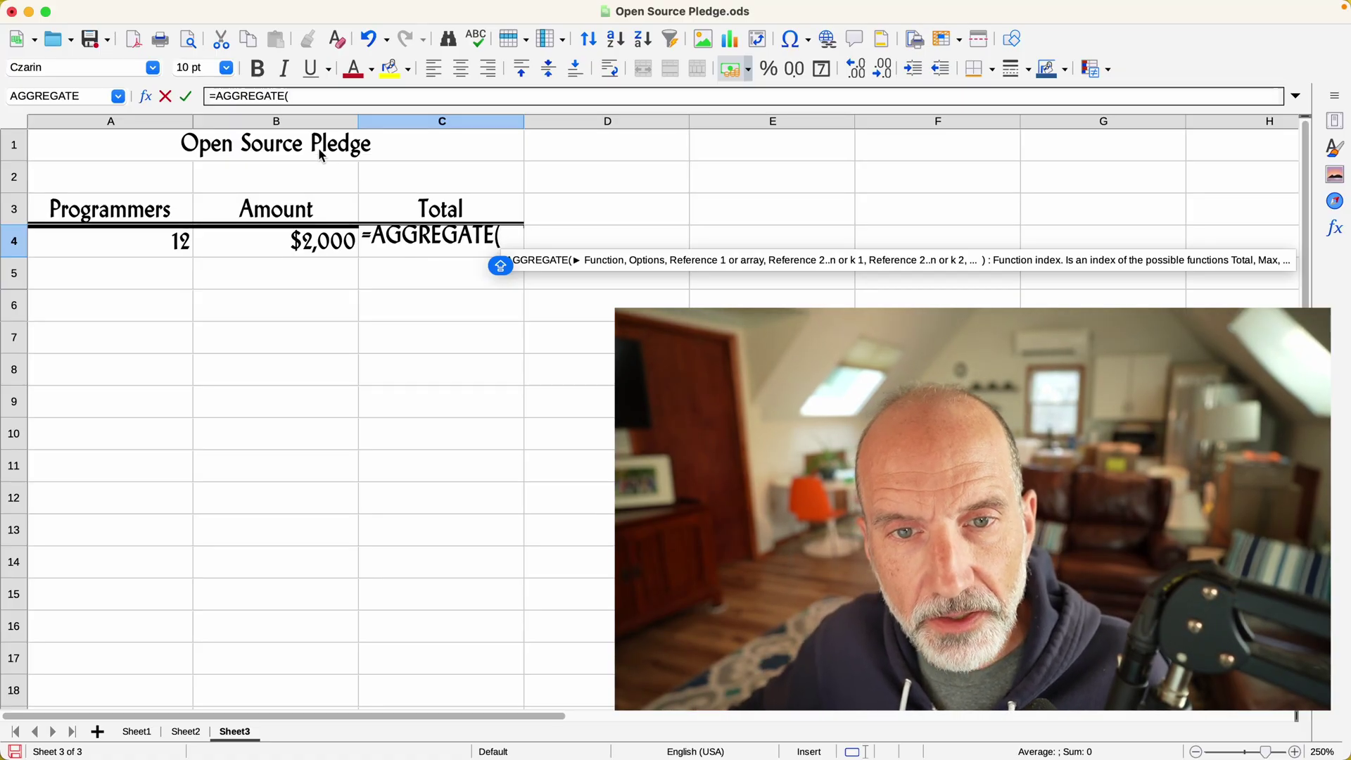
- Open the Function Wizard for the formula in C4 and look up the AGGREGATE function for its Function argument
left_click(146, 99)
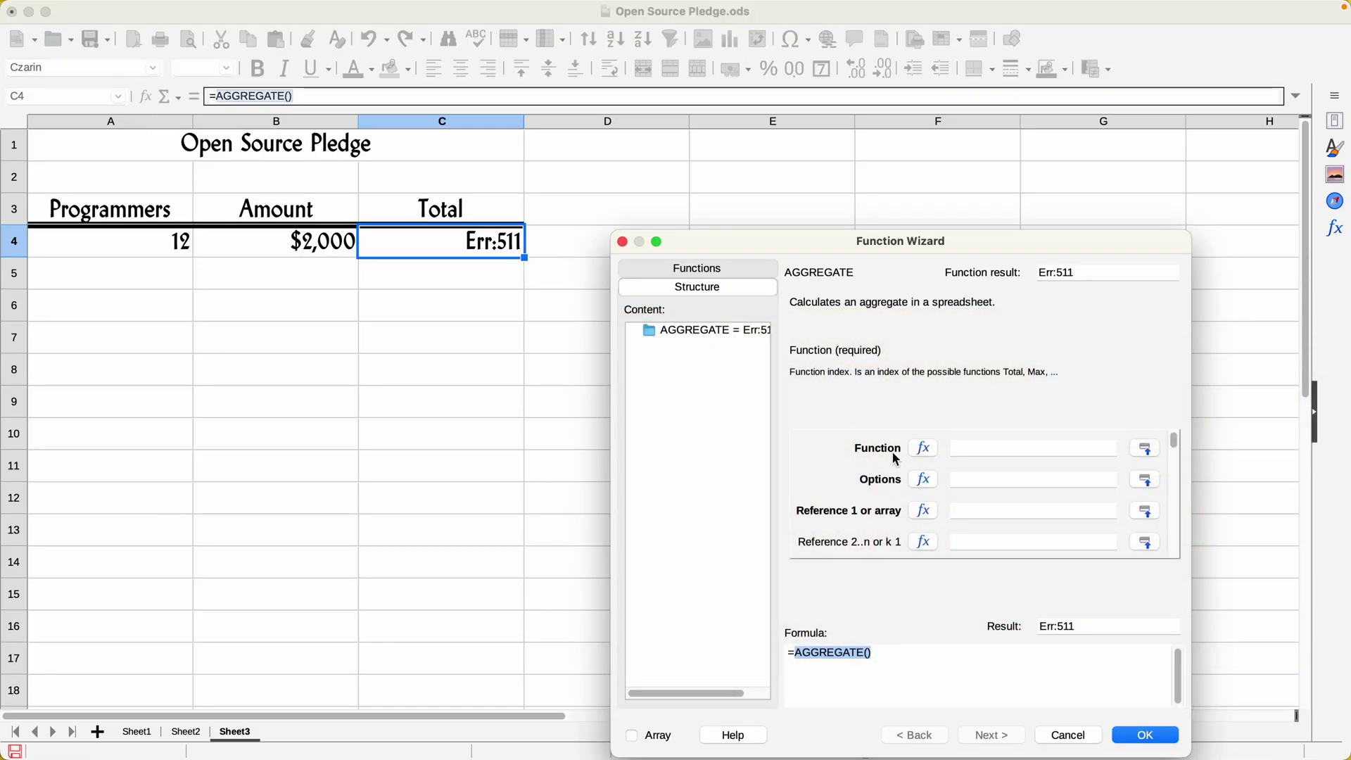
left_click(921, 450)
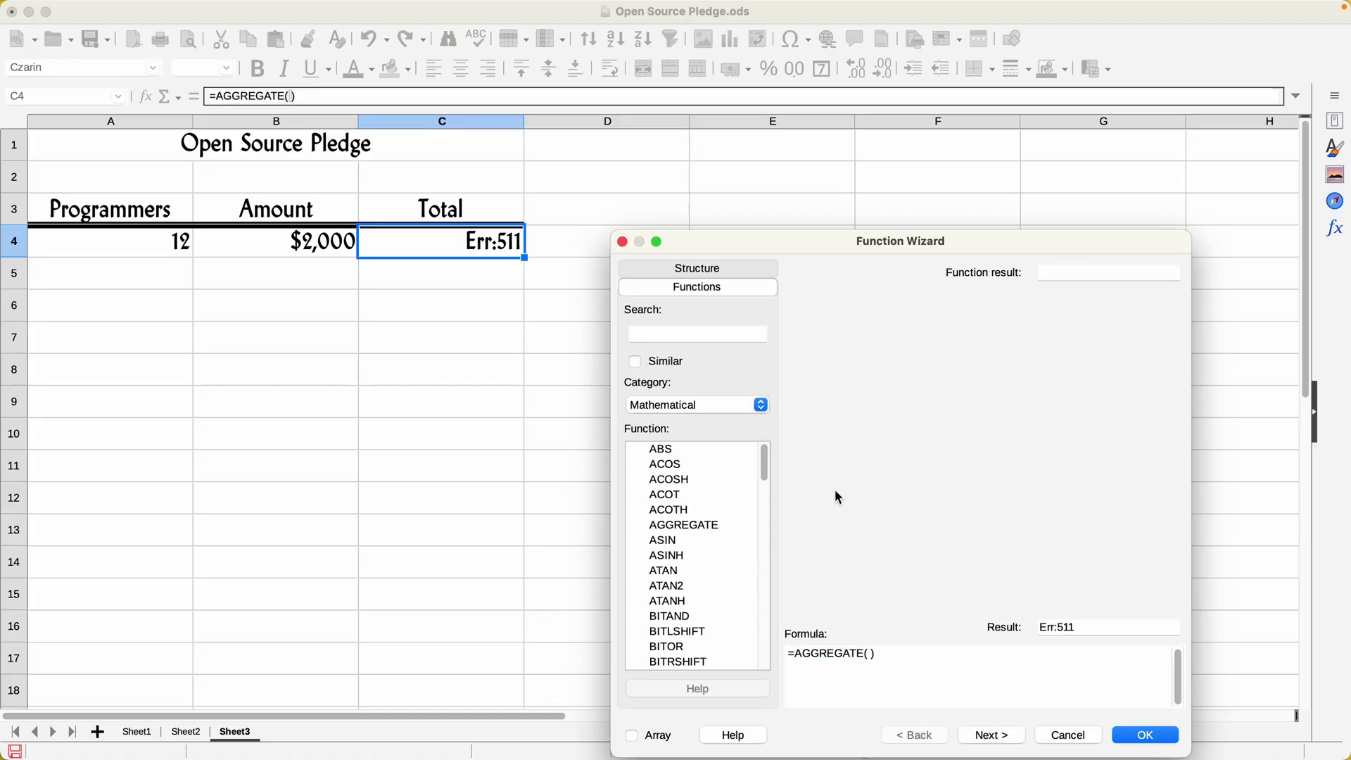
left_click(707, 526)
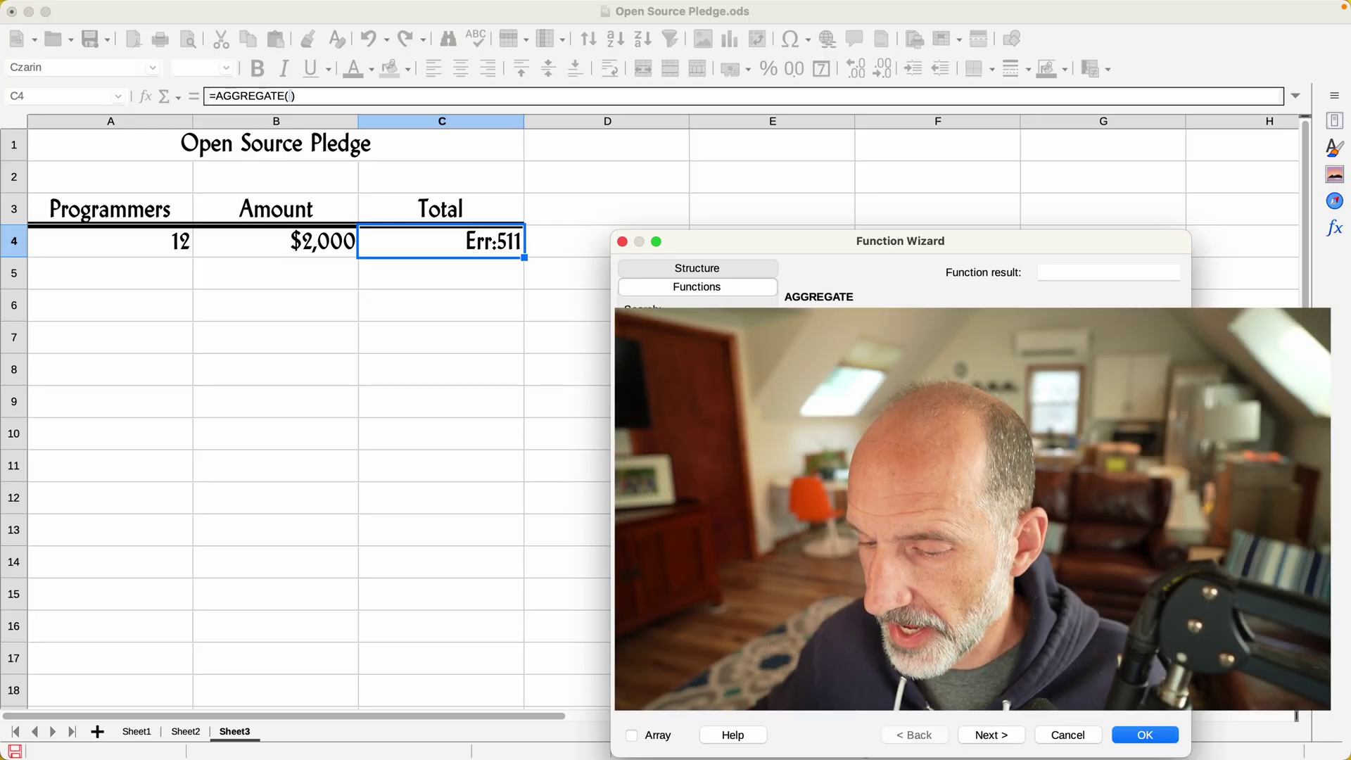
- Switch to Chrome and search the web for "libreoffice aggregate" in a new tab
mouse_move(161, 755)
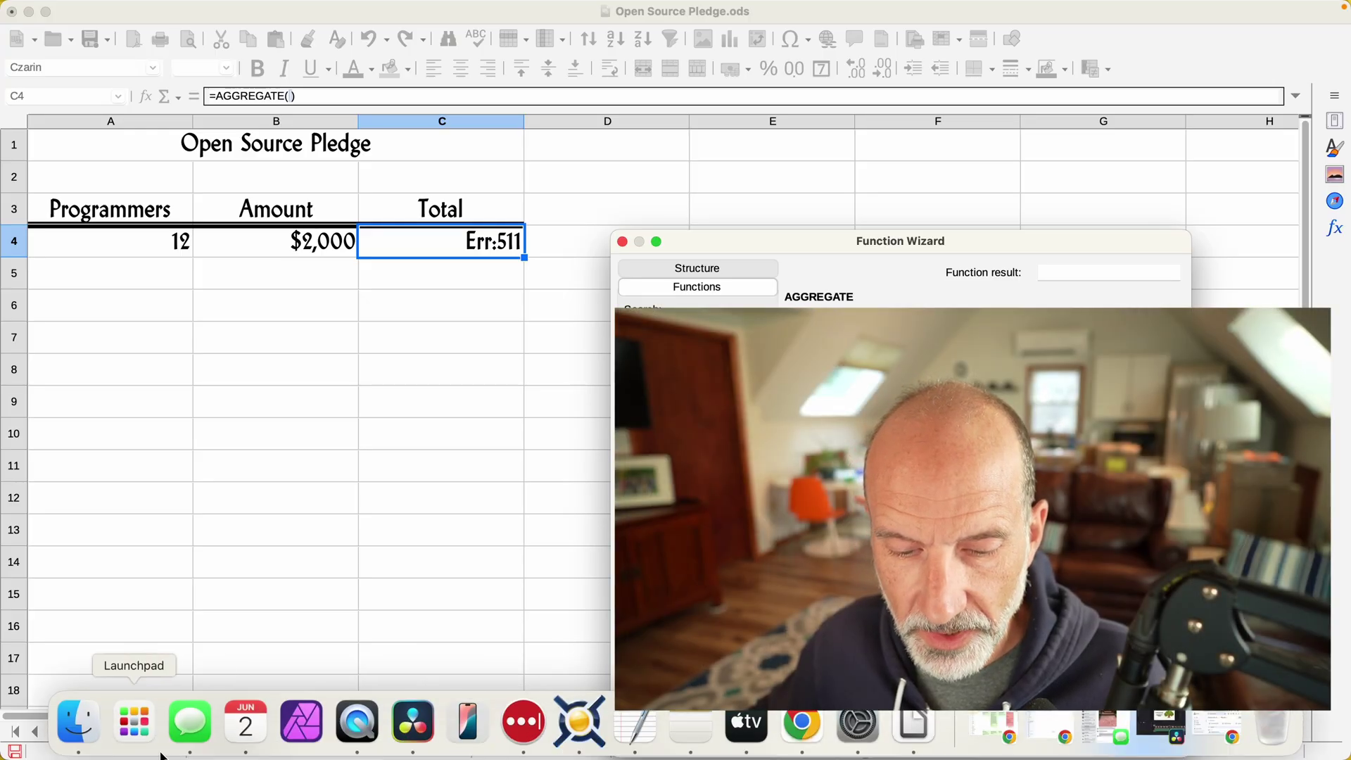
left_click(801, 725)
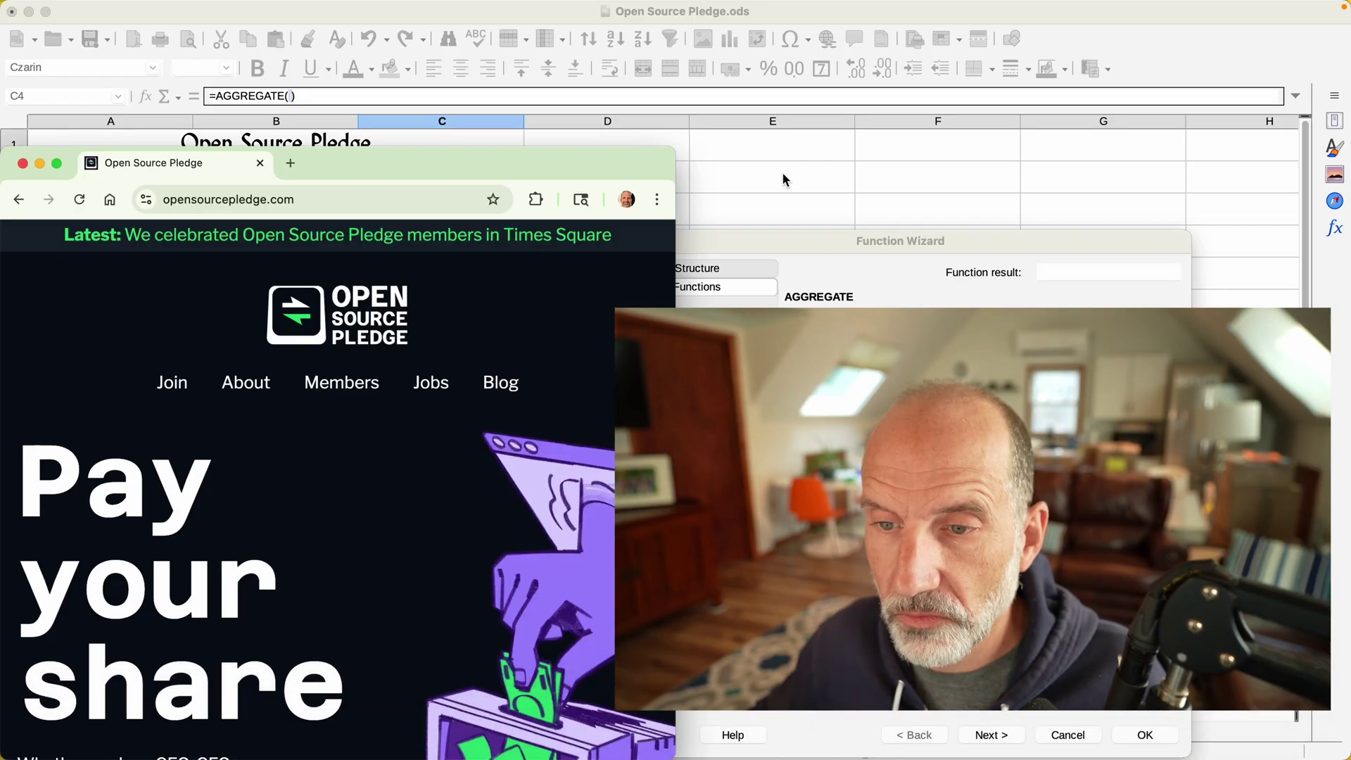
left_click(290, 163)
type("LIB")
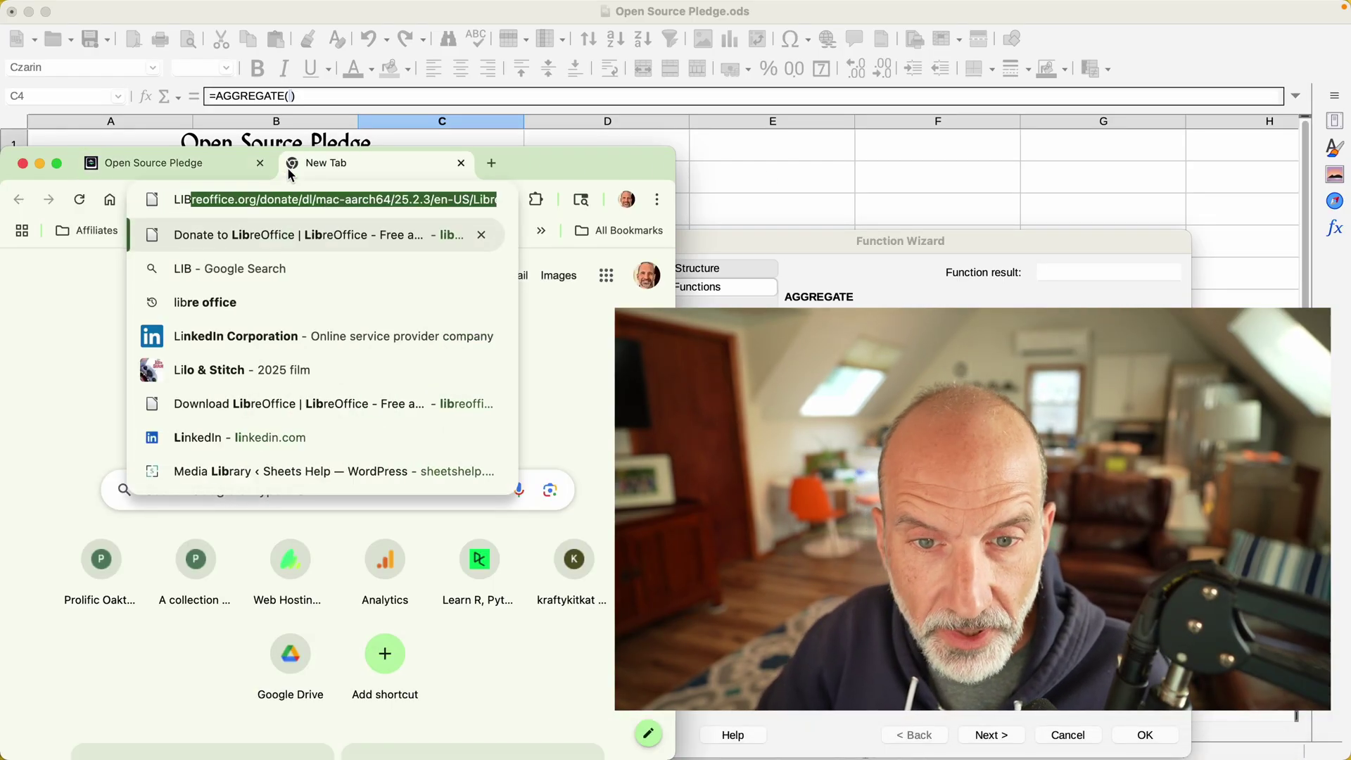
type("REOFFIC")
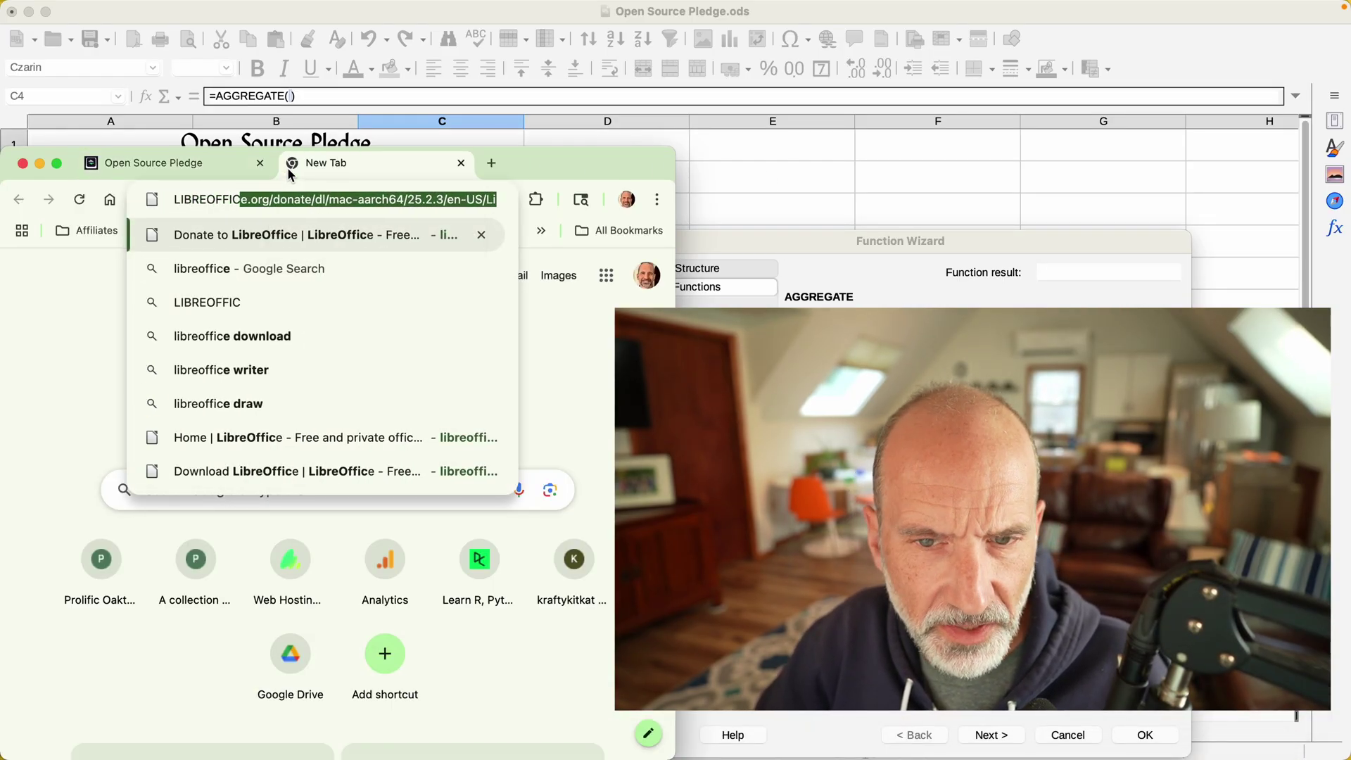
type("E AGGRE")
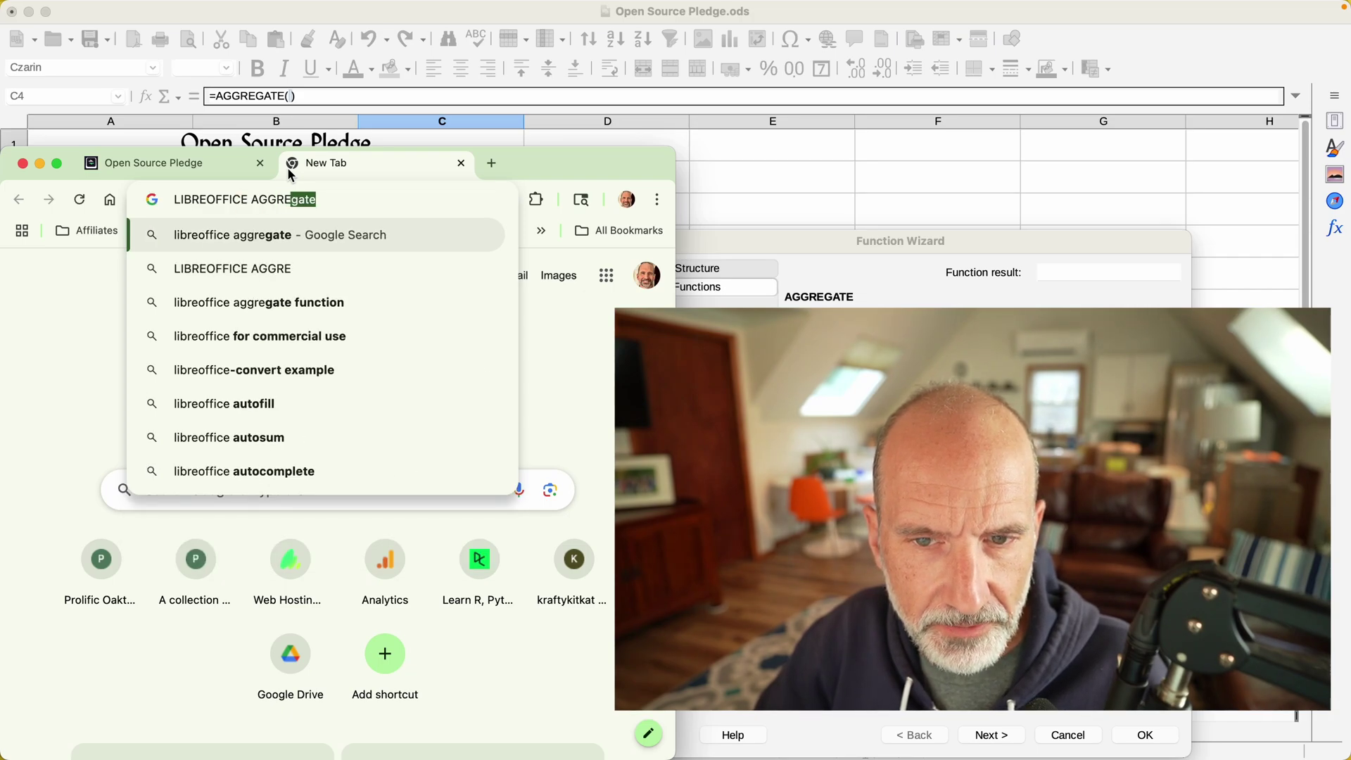
key("Return")
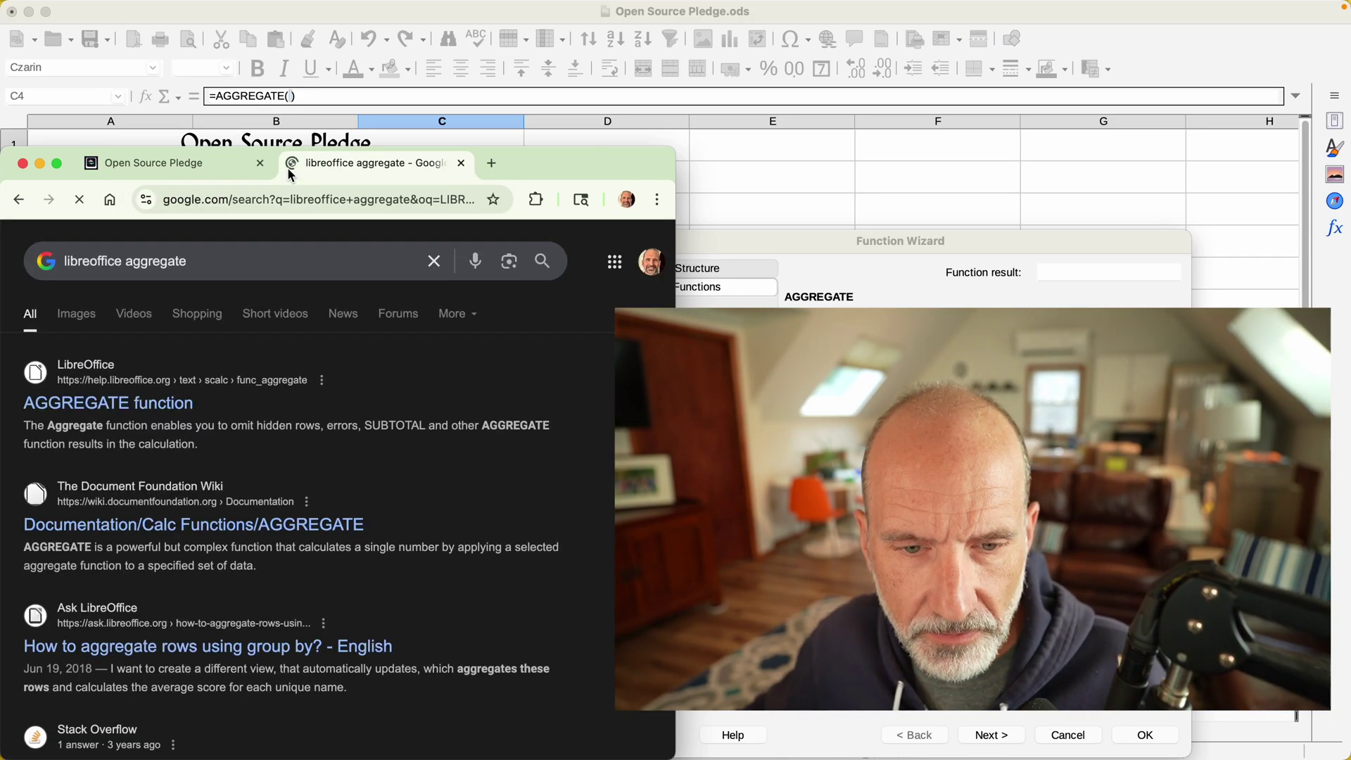
- Open LibreOffice's AGGREGATE function help page in its own tab and examine the syntax and the table of function indexes
right_click(149, 405)
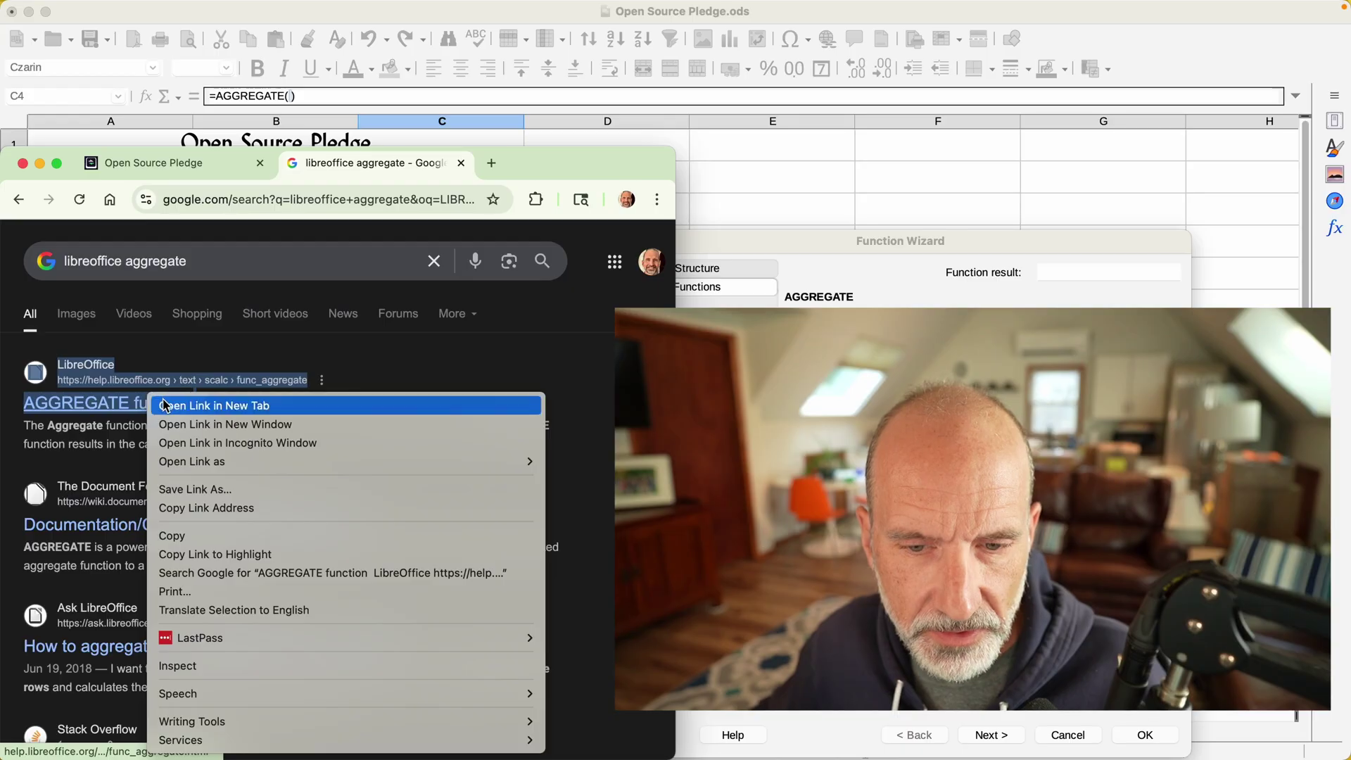
left_click(211, 402)
left_click(468, 169)
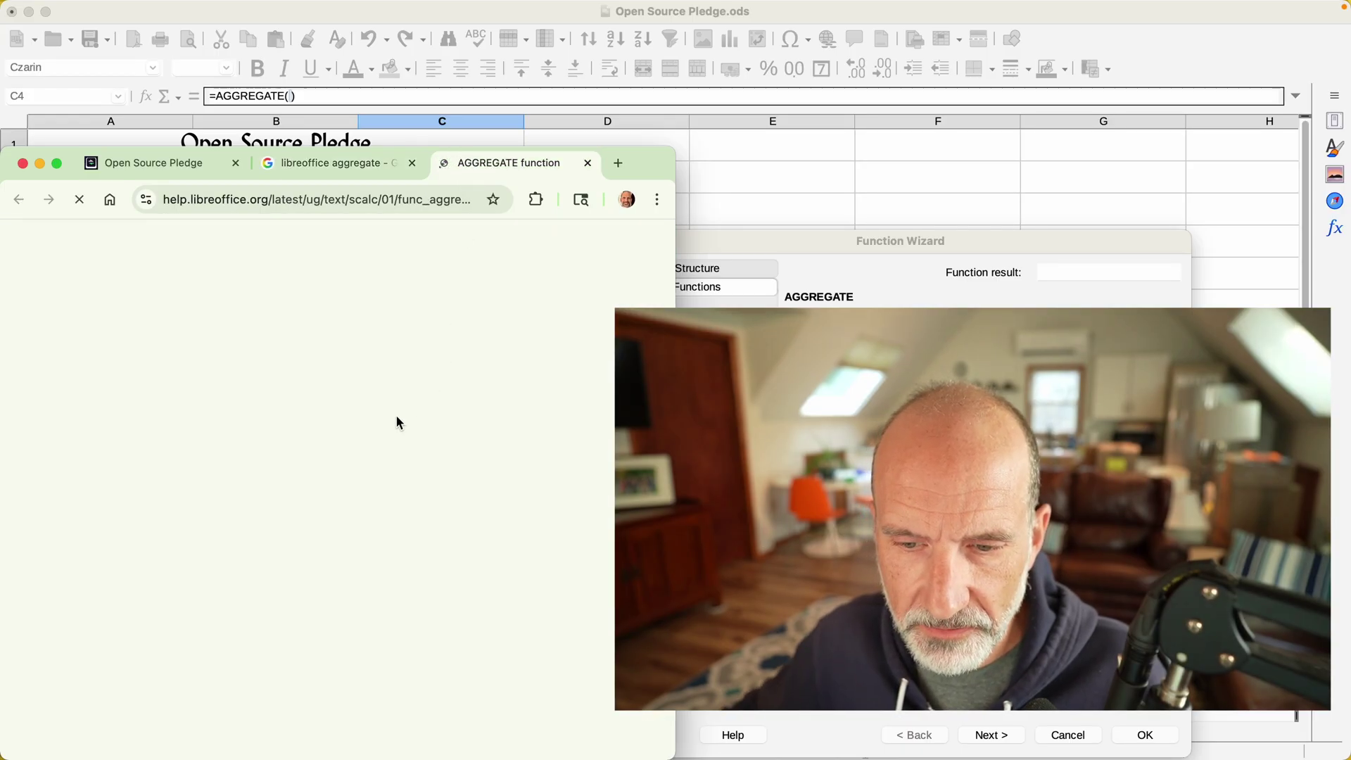
scroll(377, 451, "down", 5)
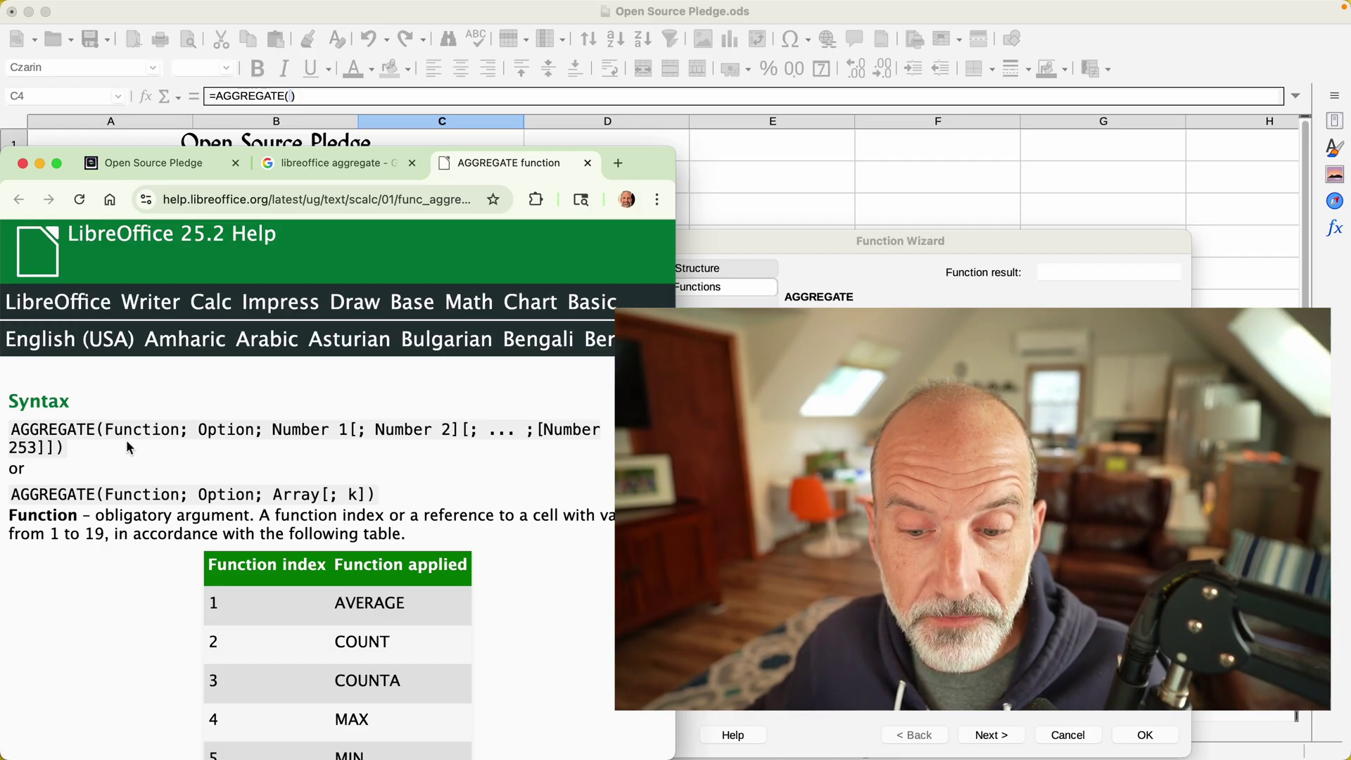
scroll(130, 437, "down", 3)
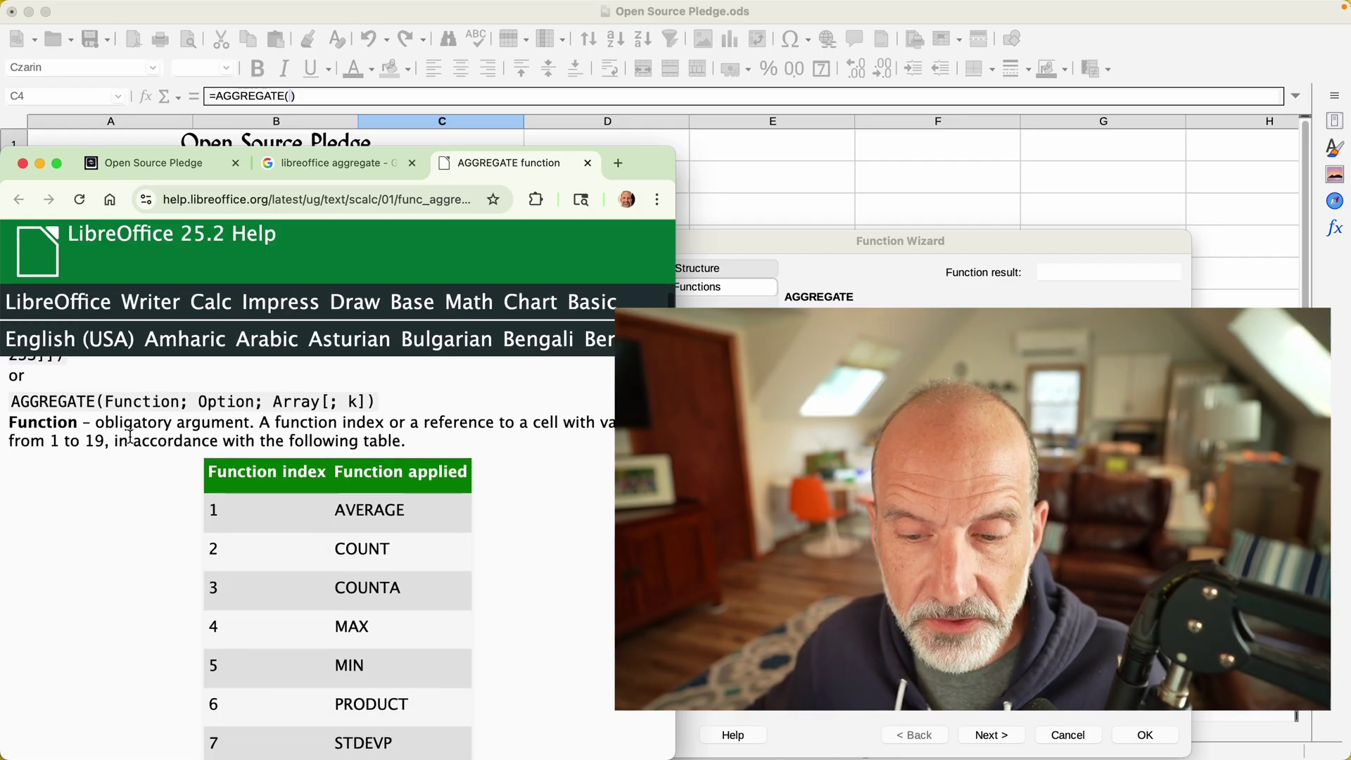
scroll(130, 436, "down", 3)
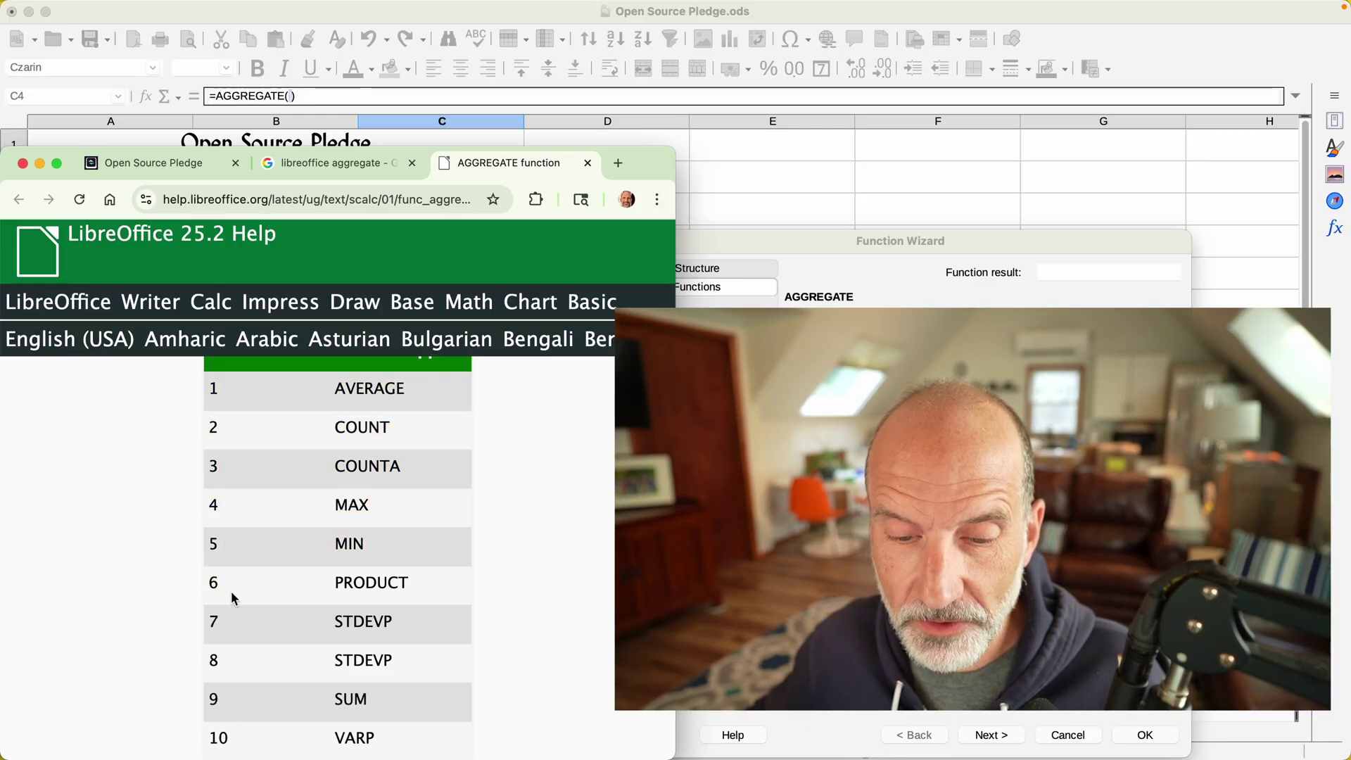
scroll(232, 594, "up", 4)
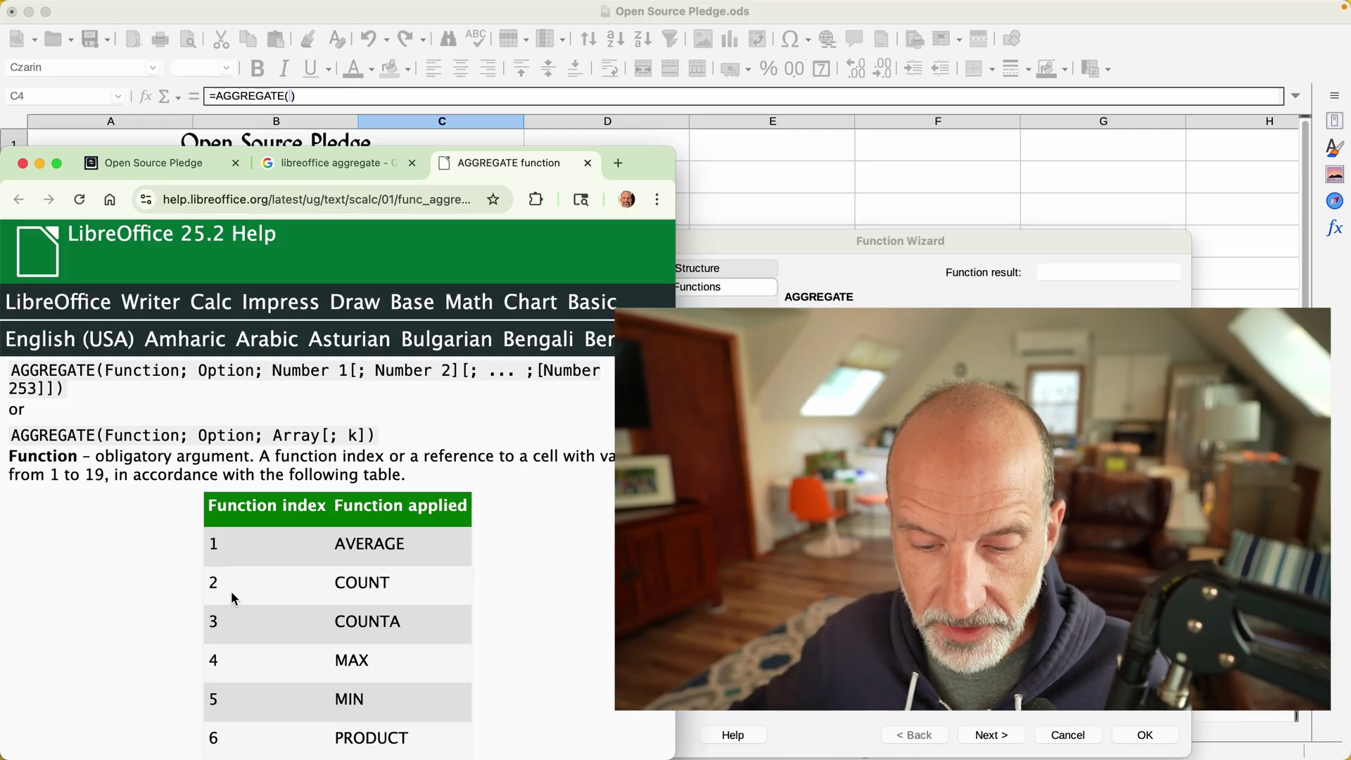
- Return to LibreOffice Calc, close the Function Wizard and enter 6 as the first AGGREGATE argument in C4
left_click(817, 255)
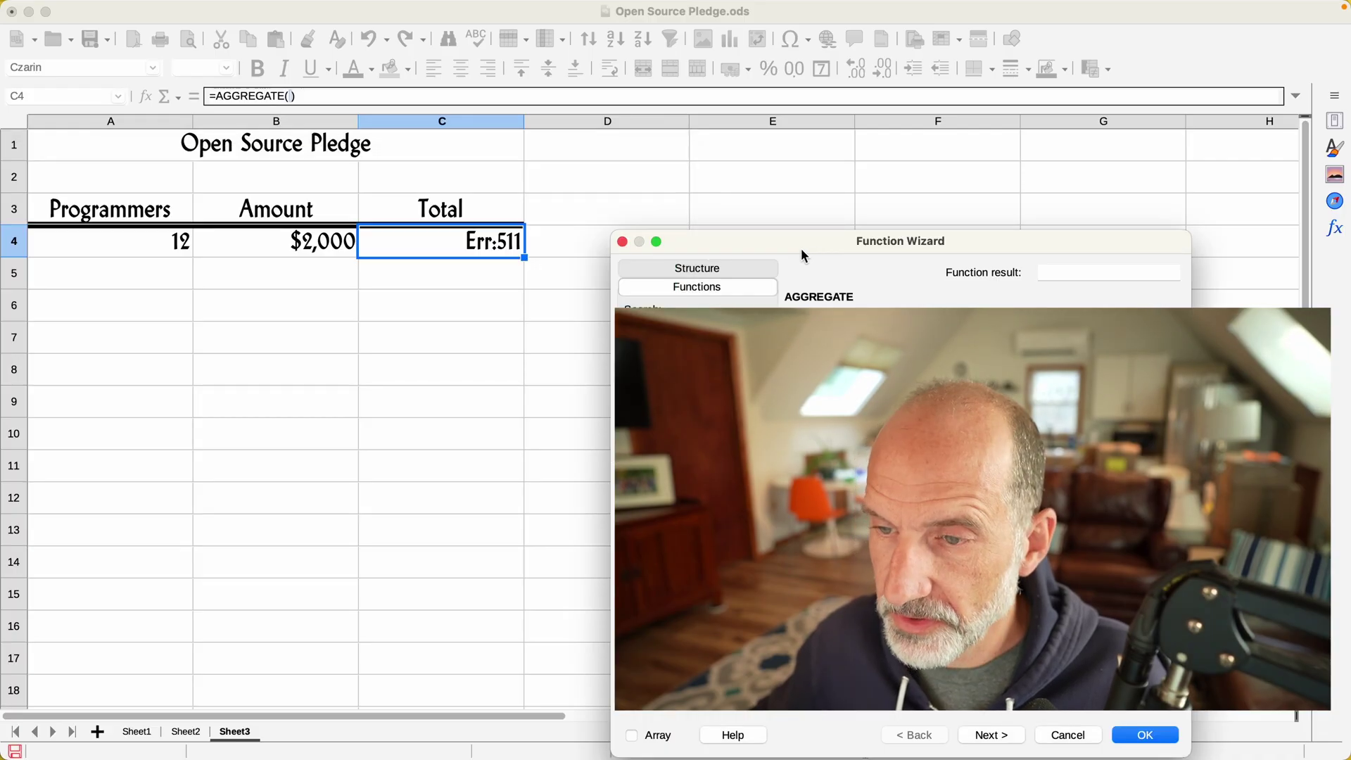
left_click(623, 243)
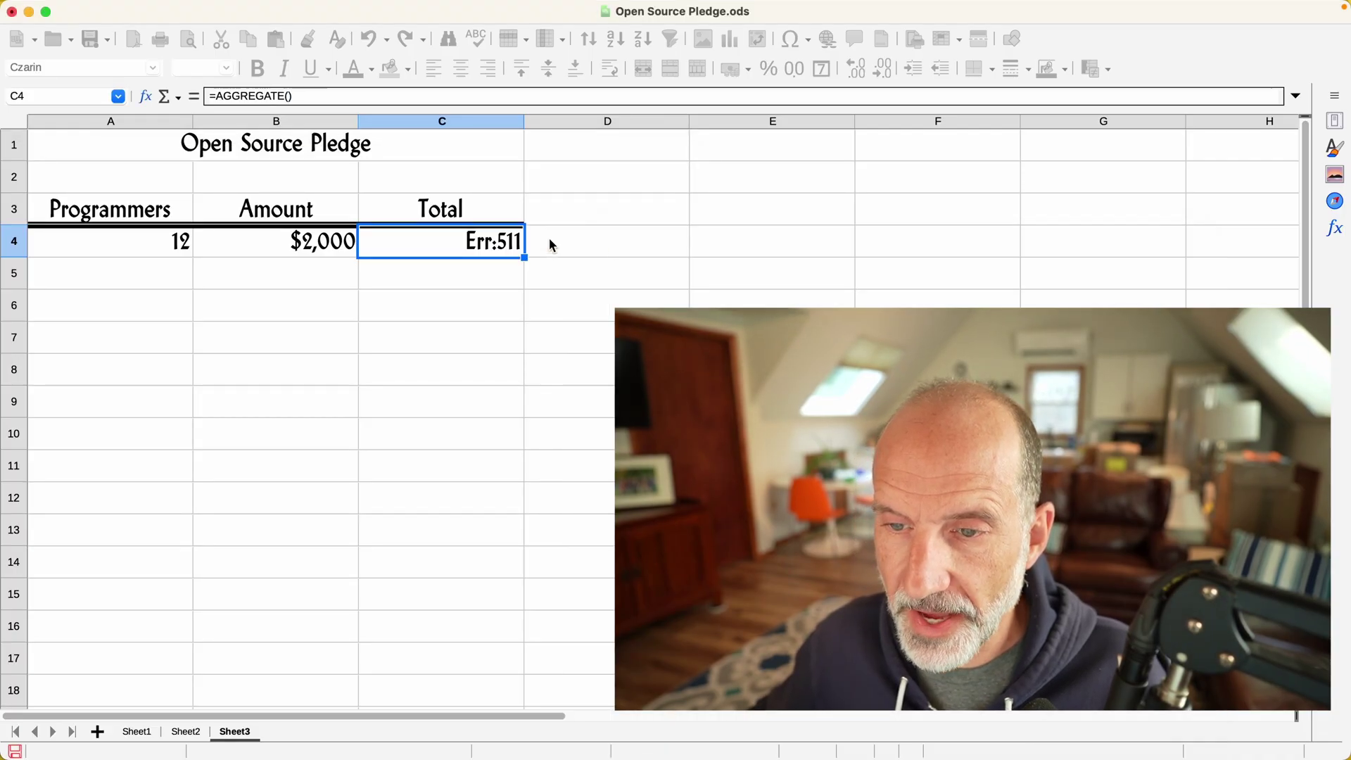
double_click(477, 255)
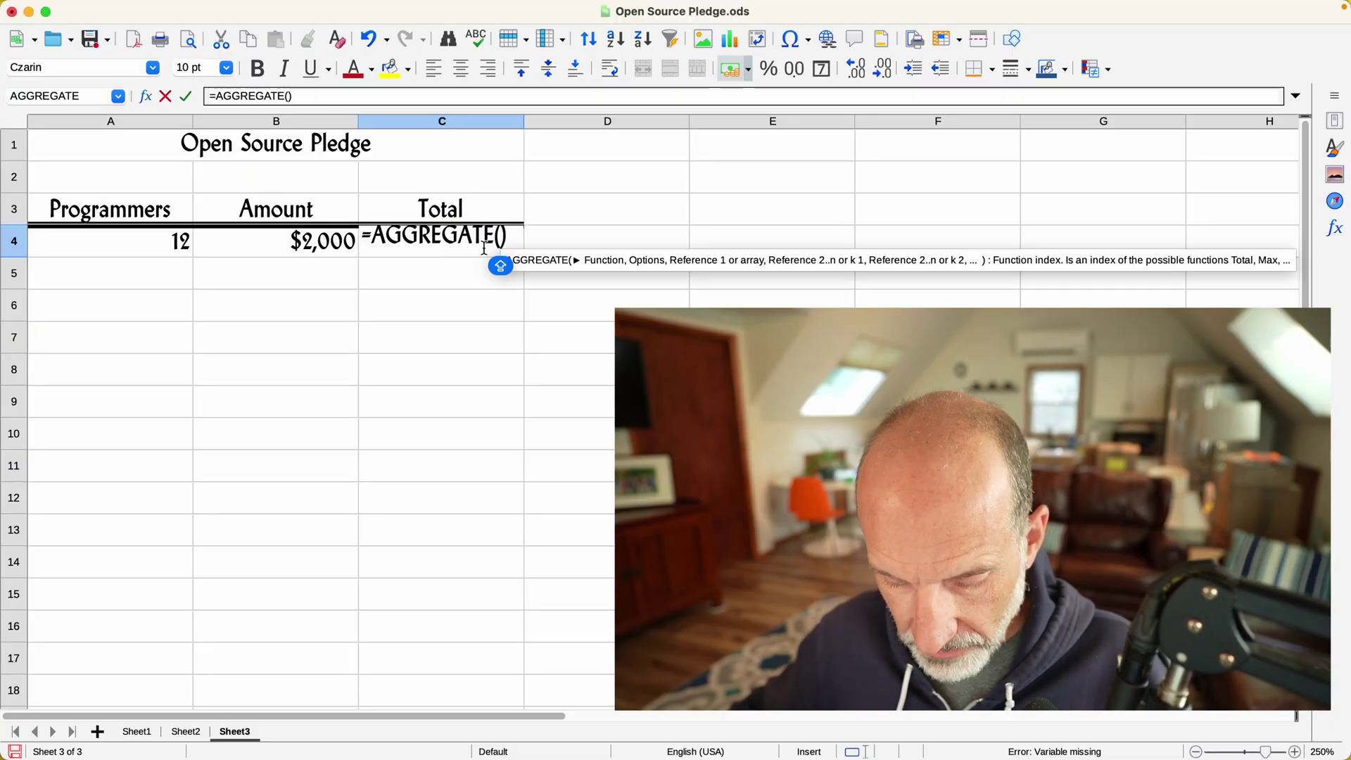
type("6,")
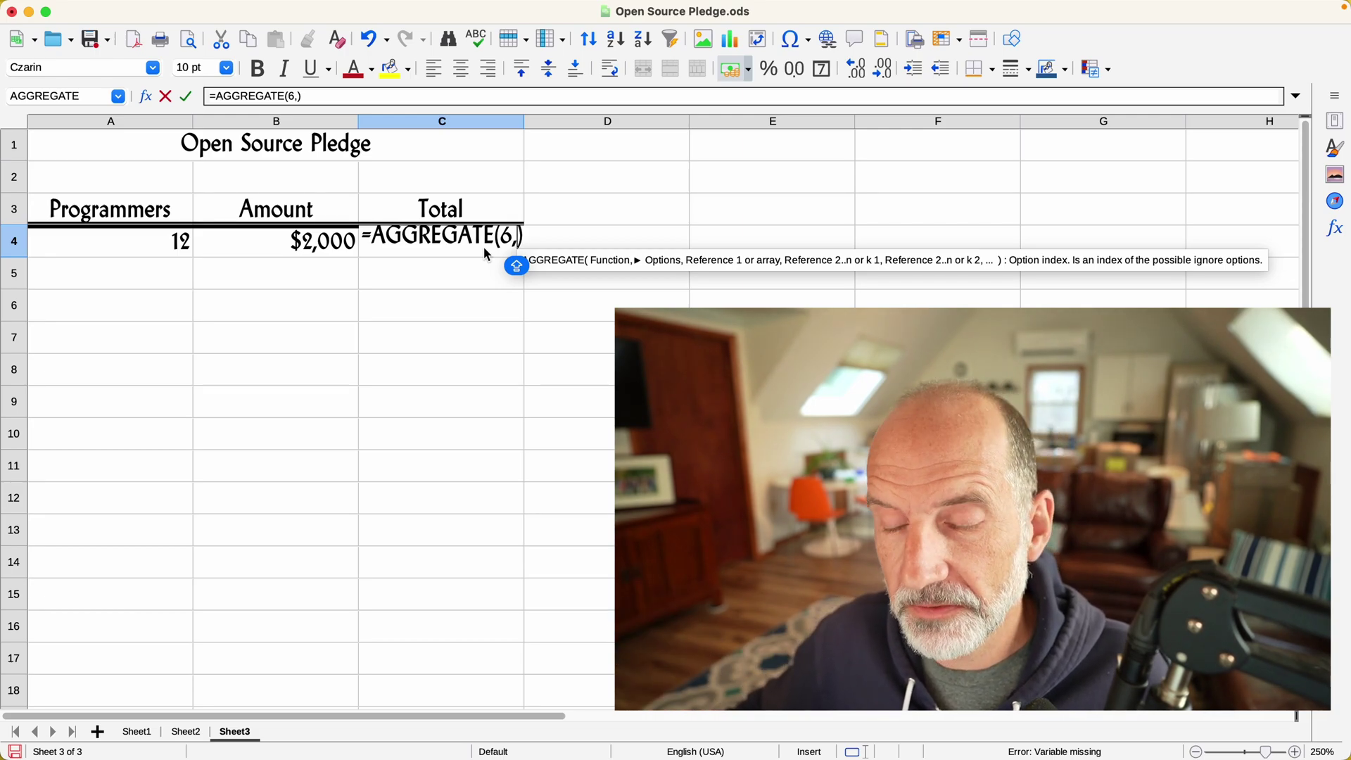
- Go back to the AGGREGATE help page in Chrome and examine the table of ignore options, especially option 3
key("ctrl+Up")
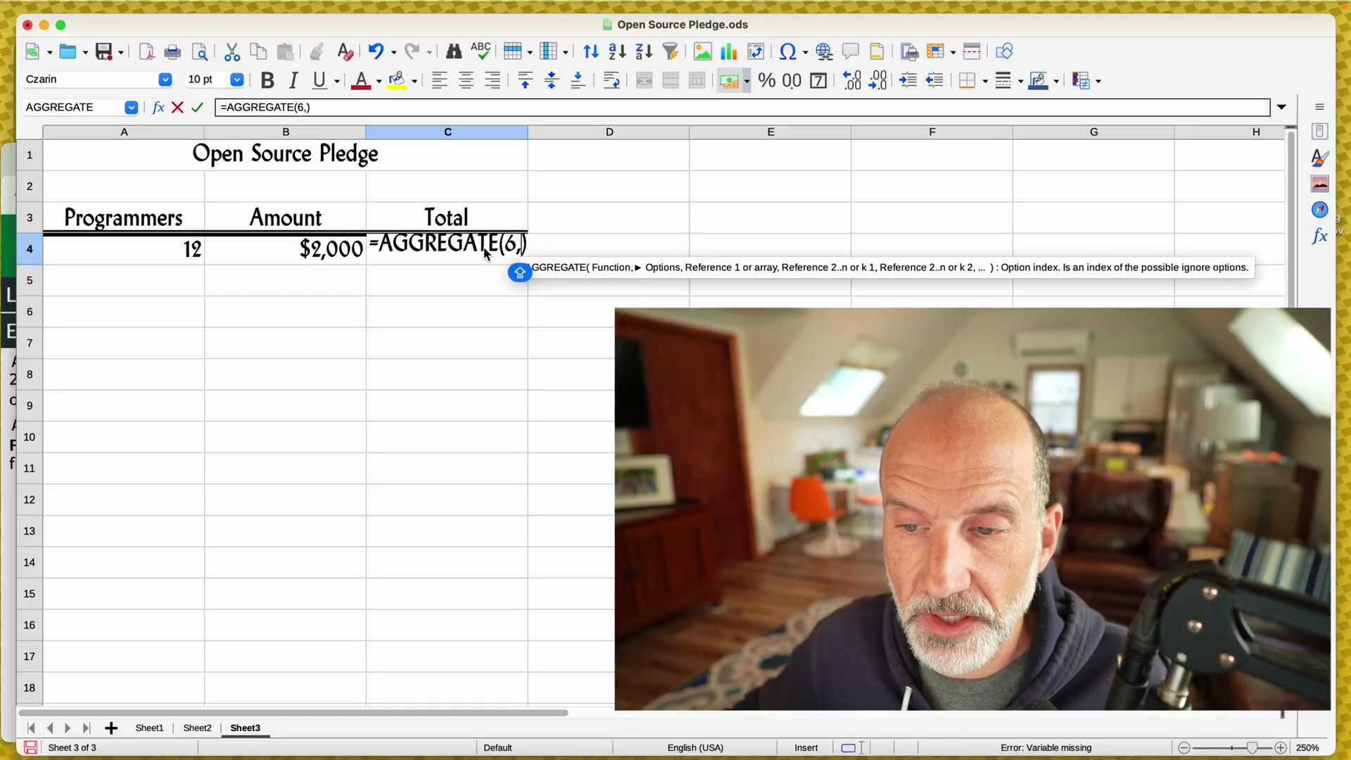
left_click(309, 229)
scroll(458, 393, "down", 15)
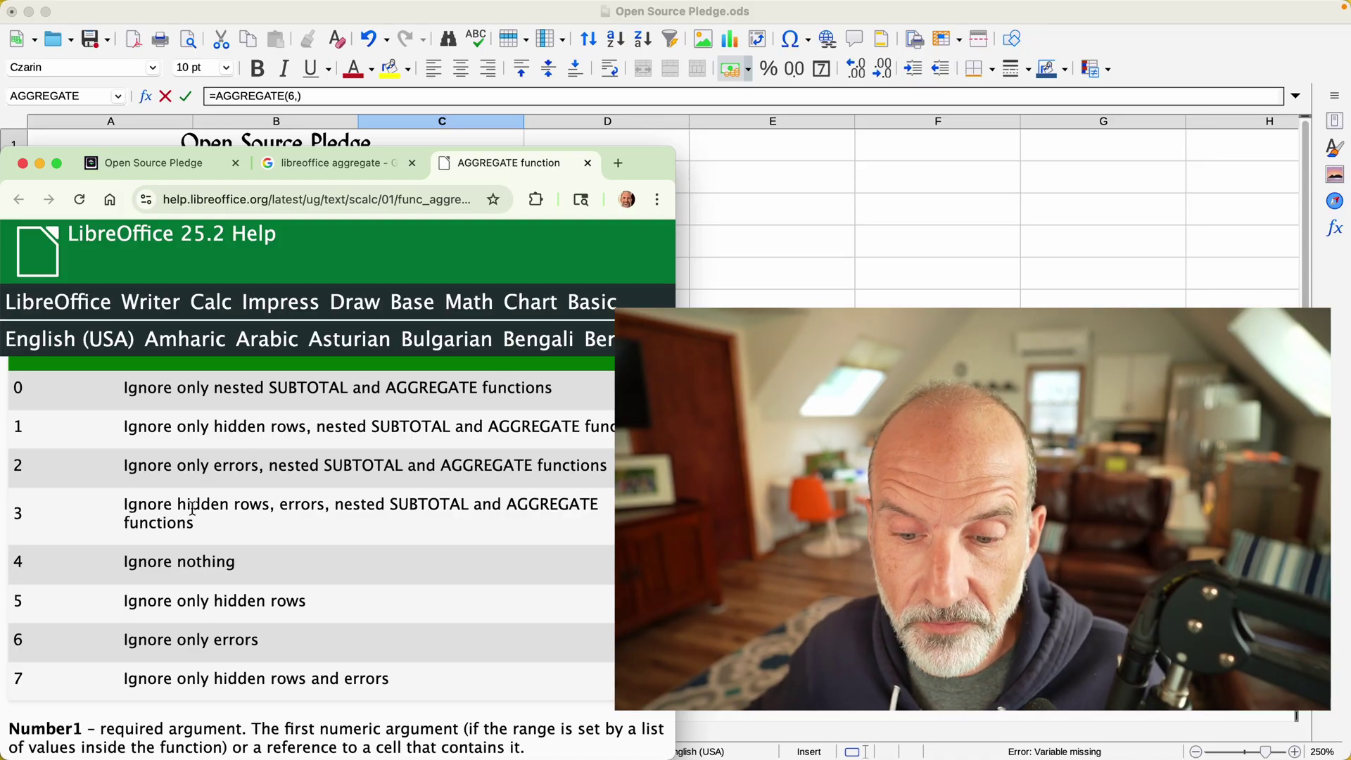
double_click(288, 506)
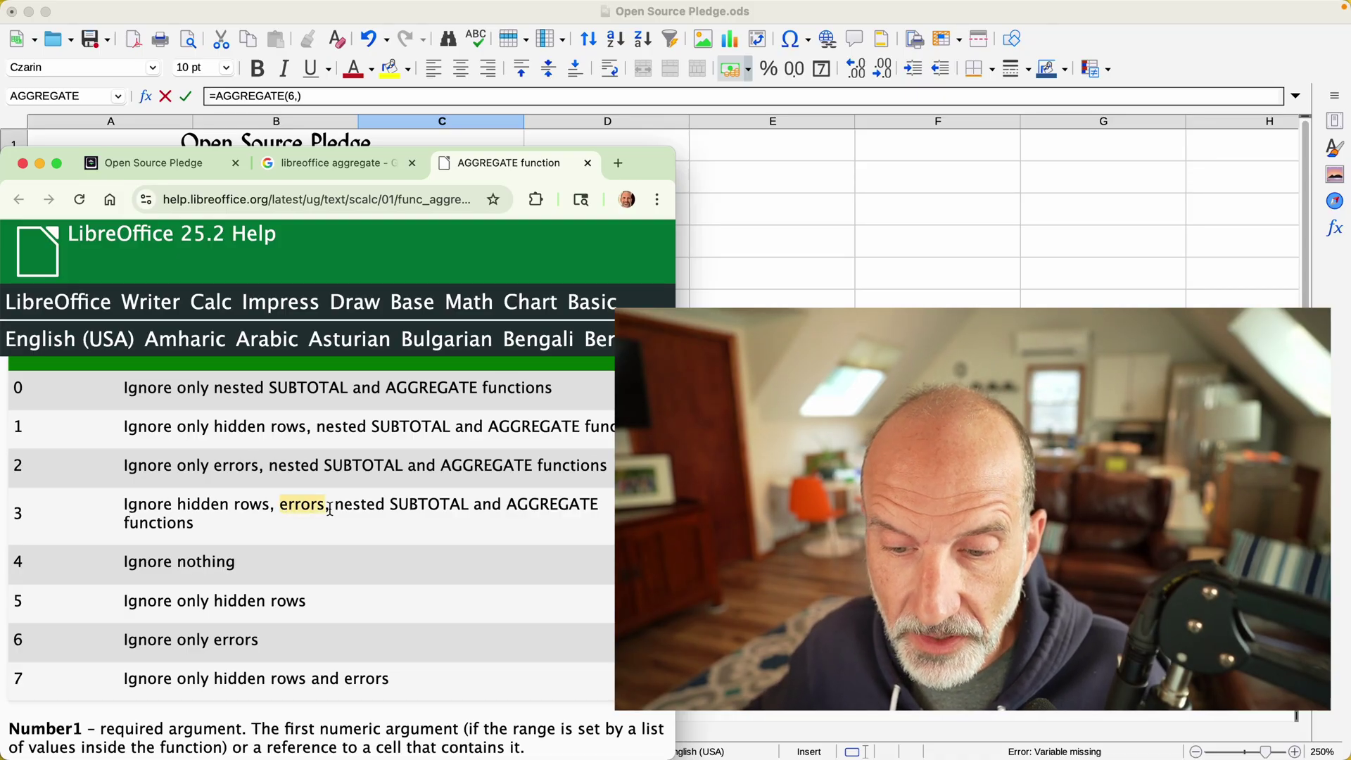
left_click_drag(378, 505, 584, 505)
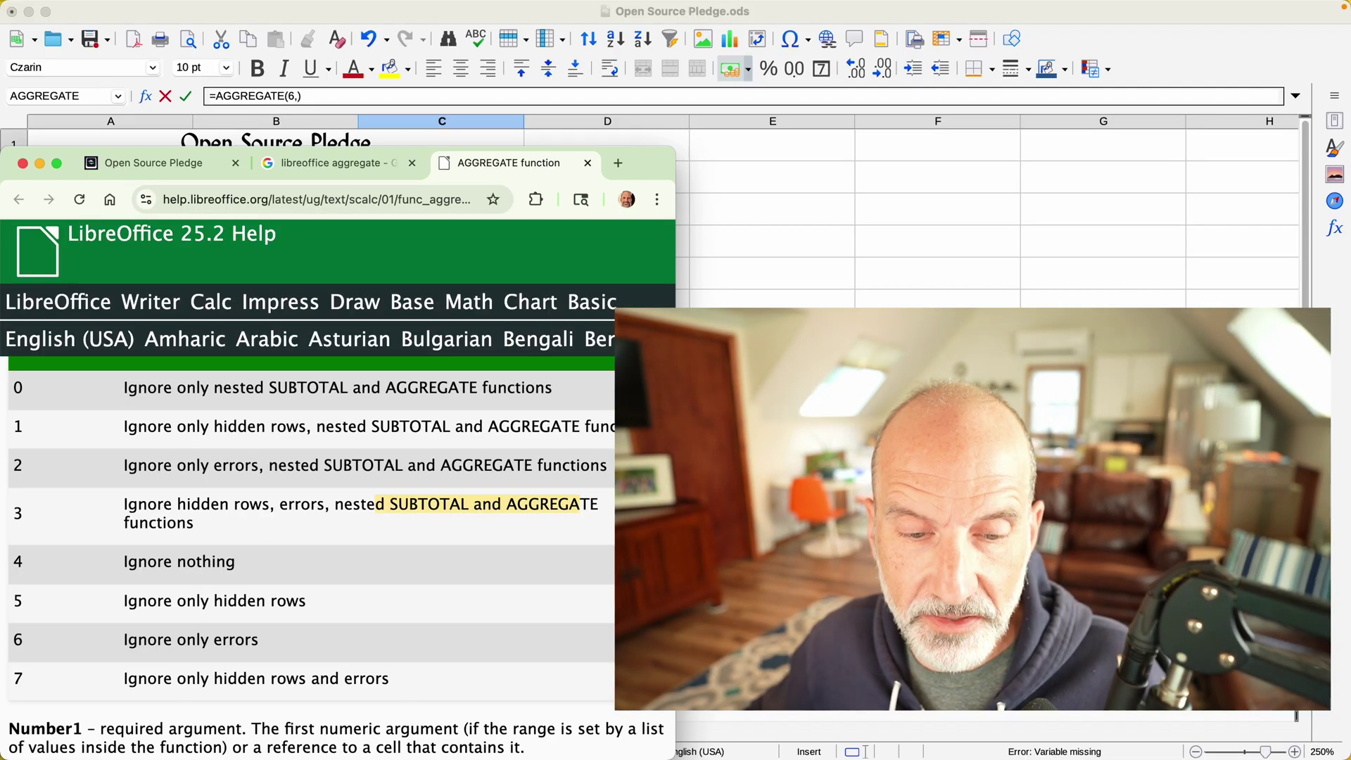
- Return to LibreOffice Calc and set the second AGGREGATE argument in C4 to 3, removing the stray E10 reference
left_click(772, 433)
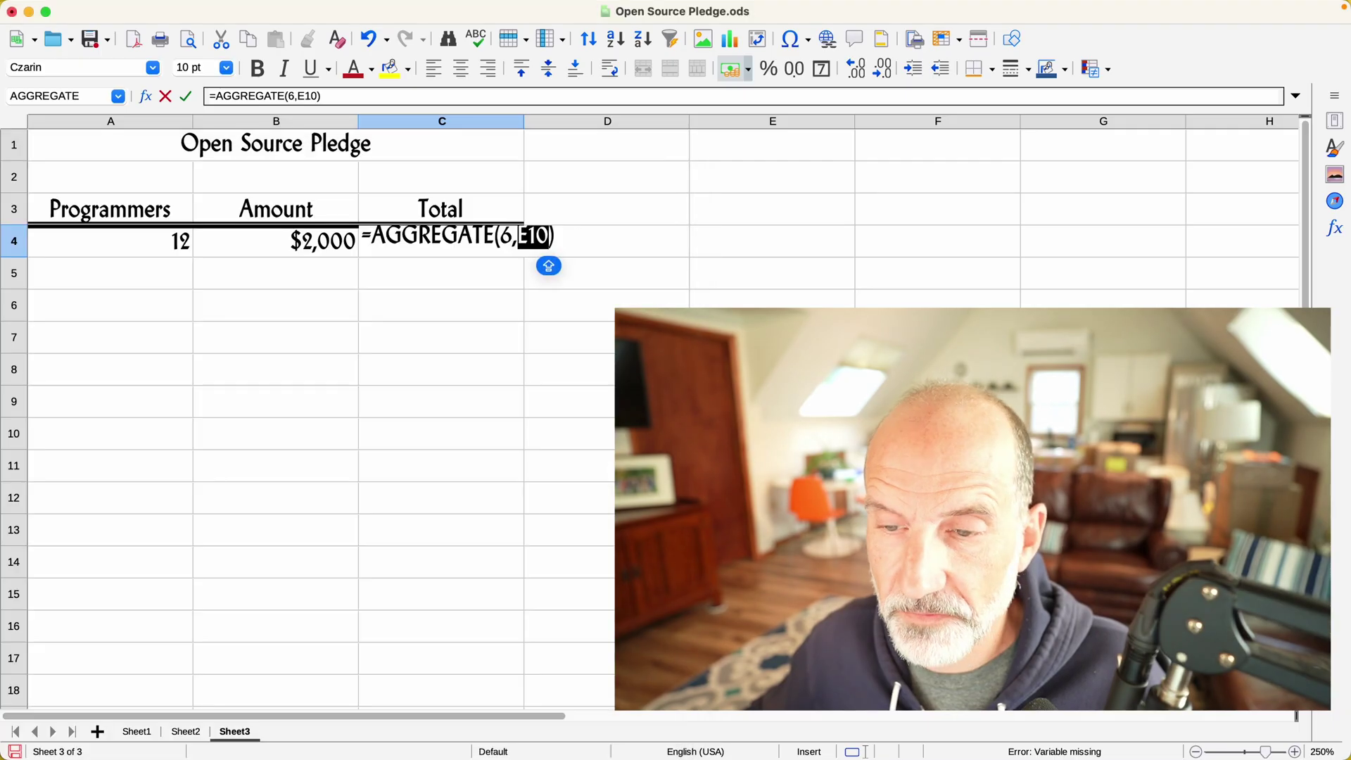
left_click(319, 98)
type(",")
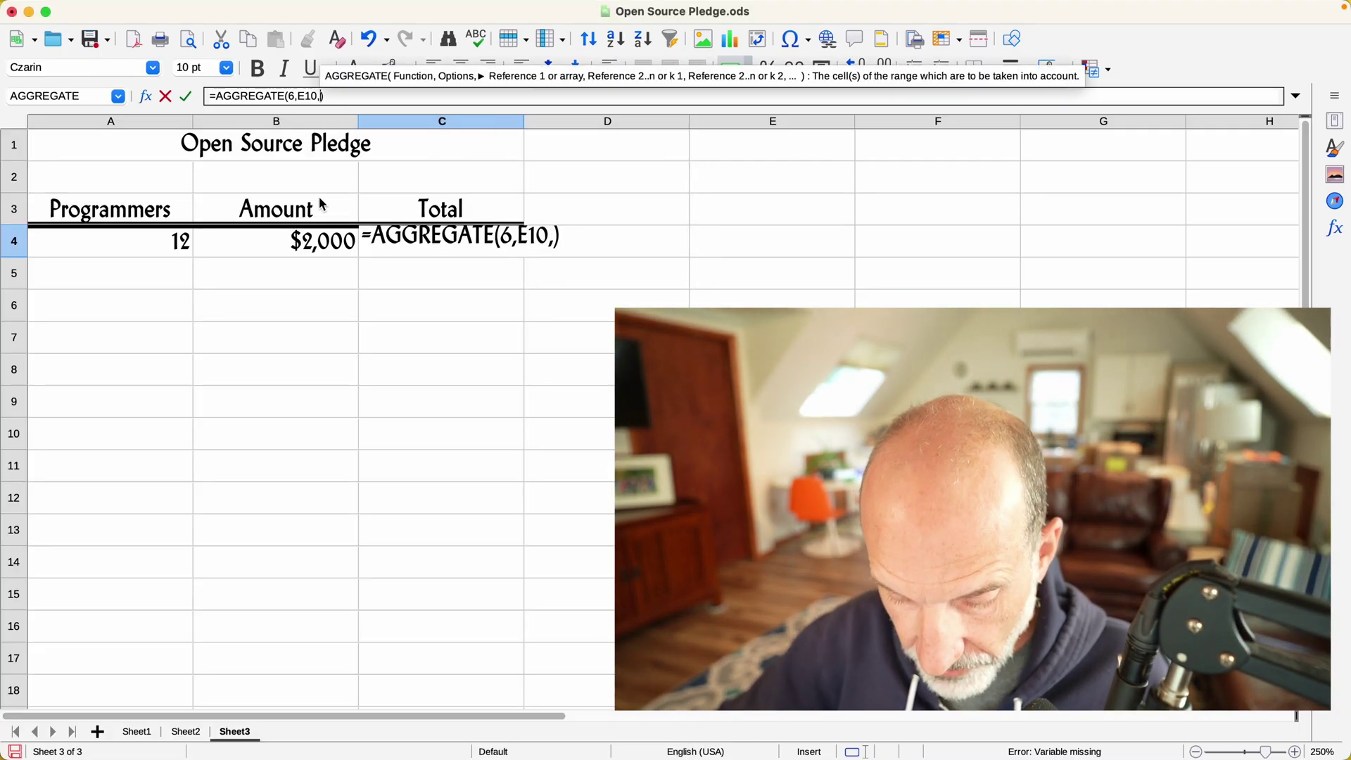
key("BackSpace")
key("BackSpace")
key("BackSpace")
key("BackSpace")
type("3")
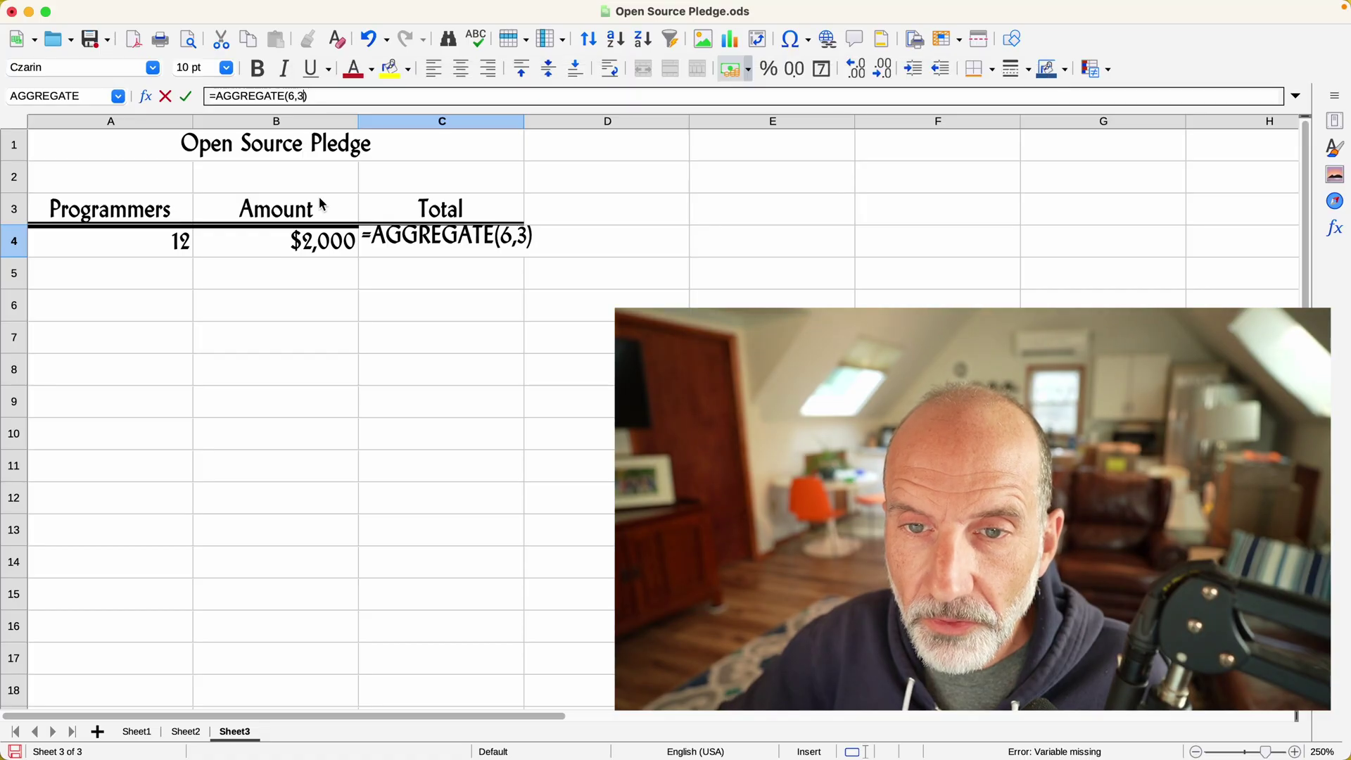
- Add the range A4:B4 as the third AGGREGATE argument in C4 and enter the finished formula =AGGREGATE(6,3,A4:B4)
type(",")
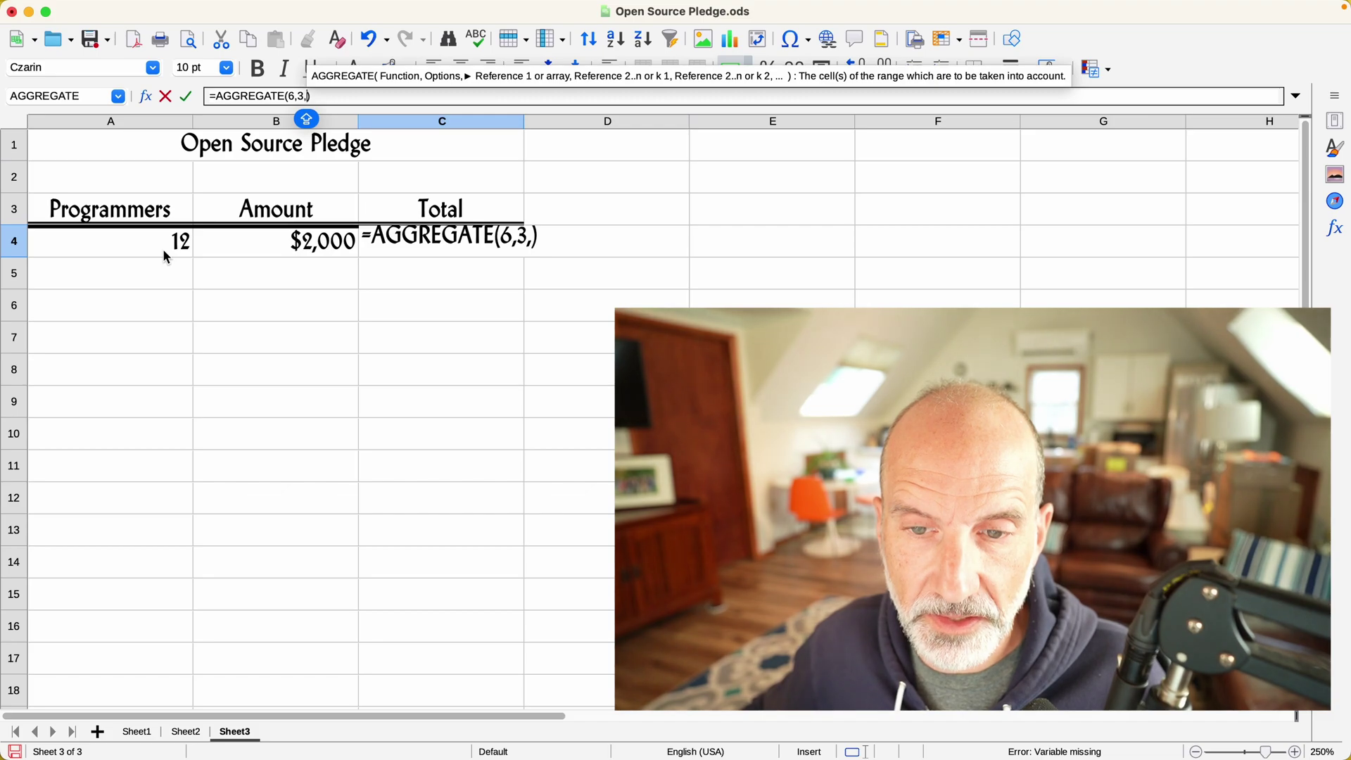
left_click_drag(164, 255, 232, 260)
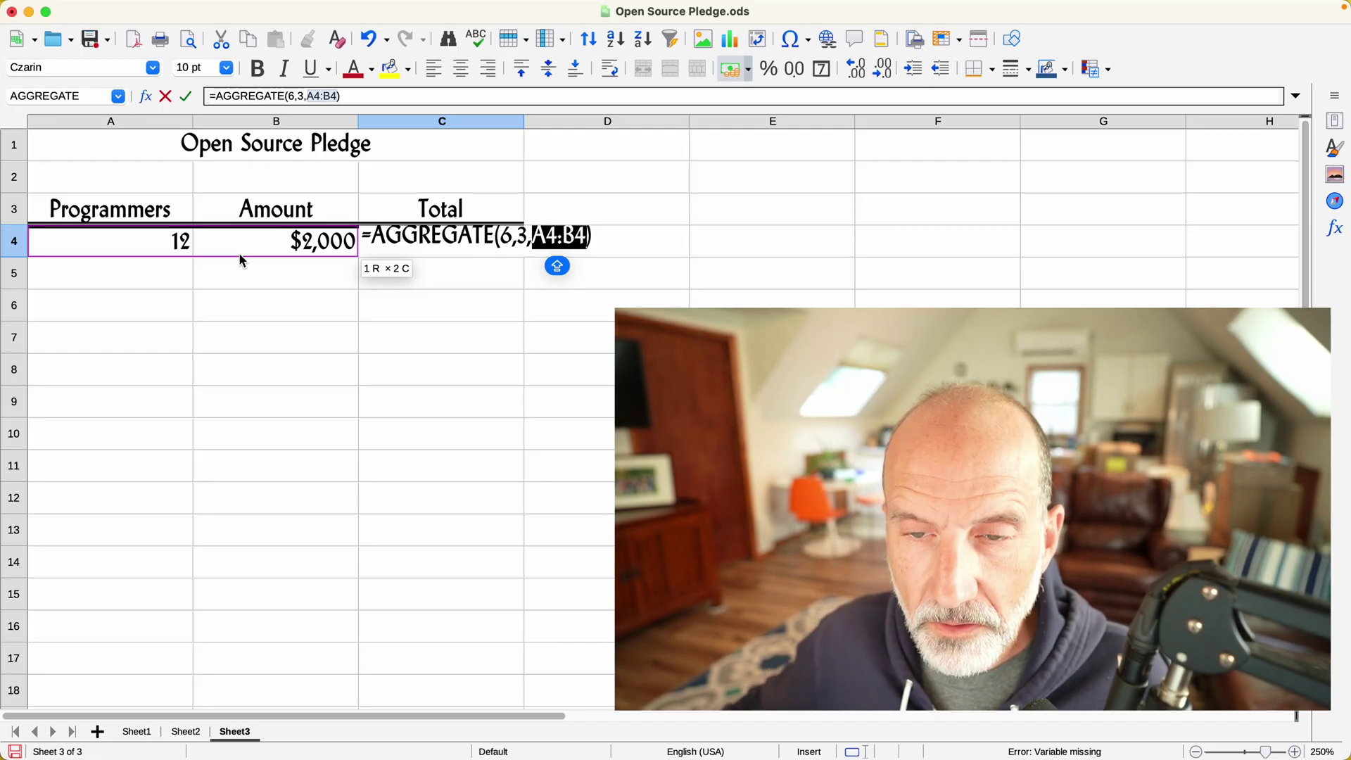
left_click(349, 96)
type(")")
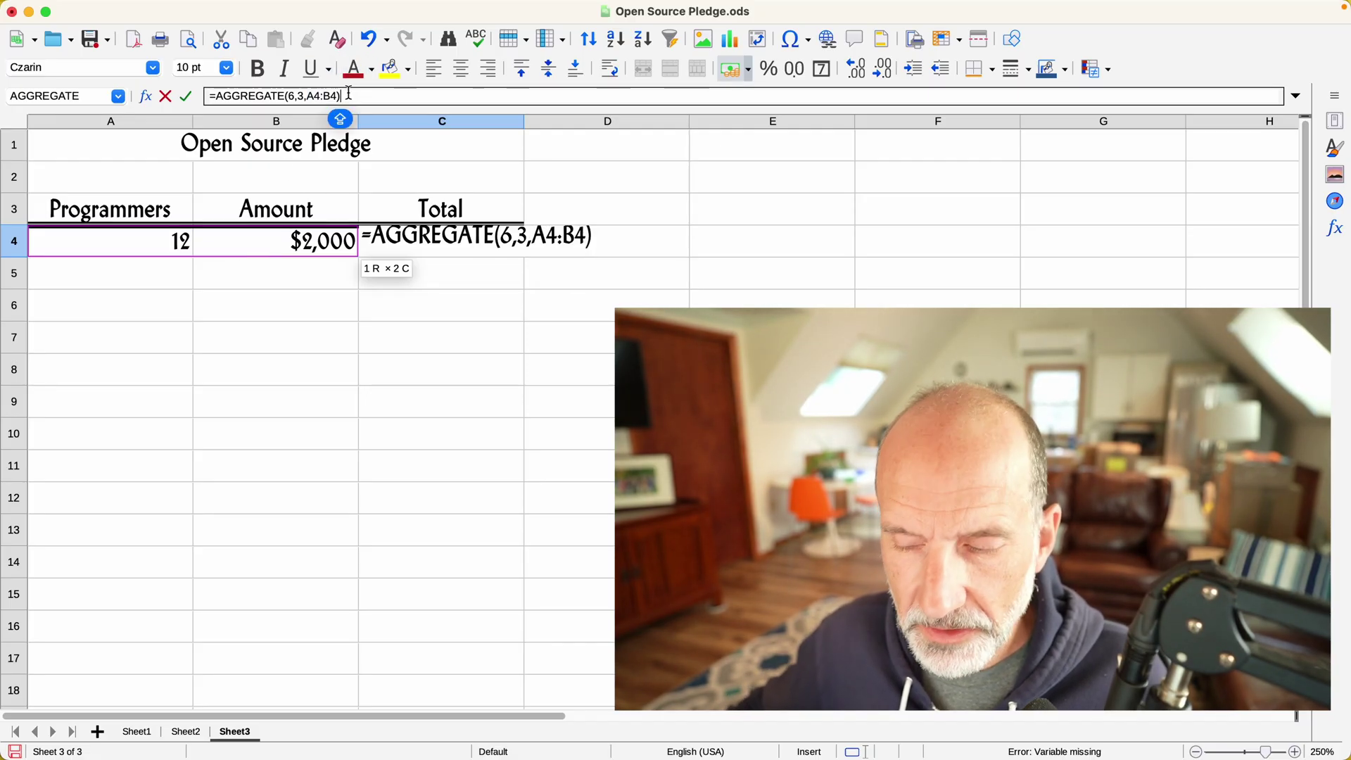
key("Return")
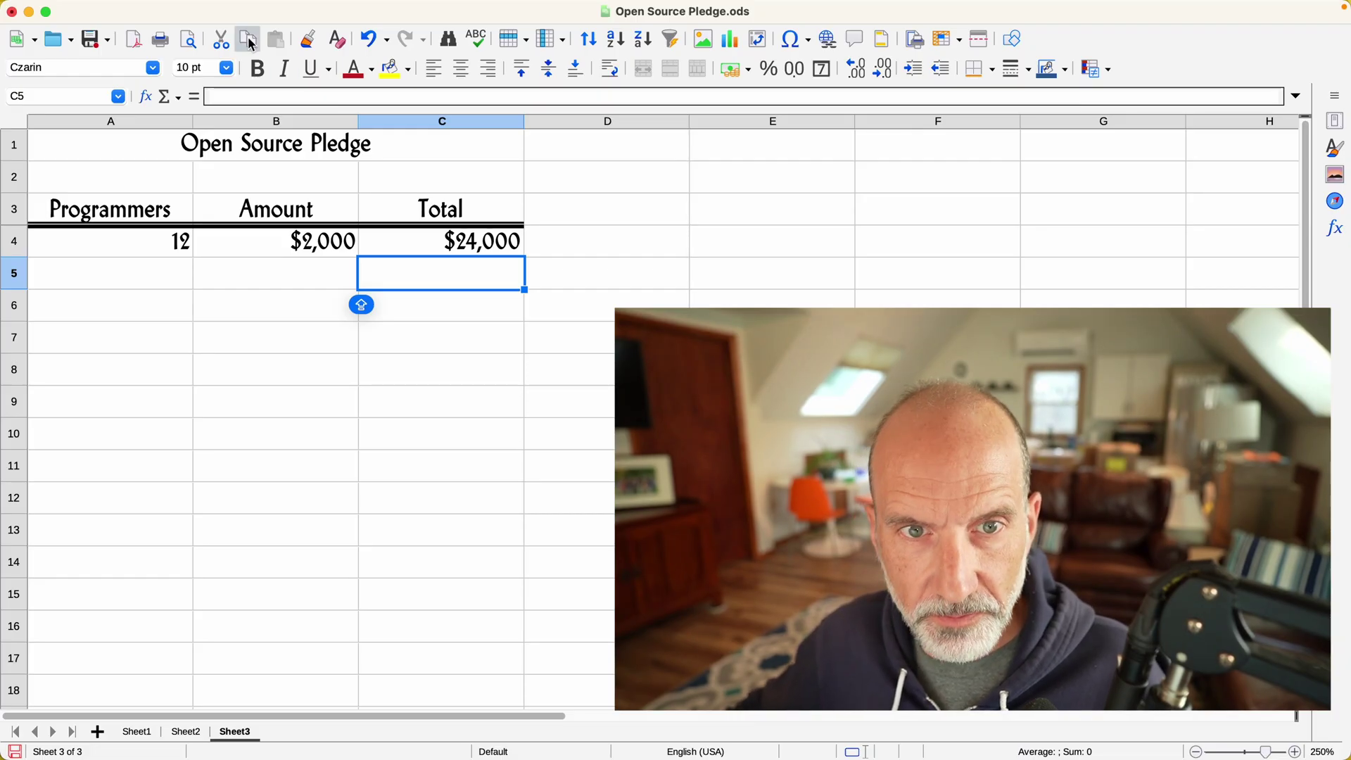
- Tile the spreadsheet window to the right half of the display and bring up the Open Source Pledge website in Chrome
mouse_move(50, 17)
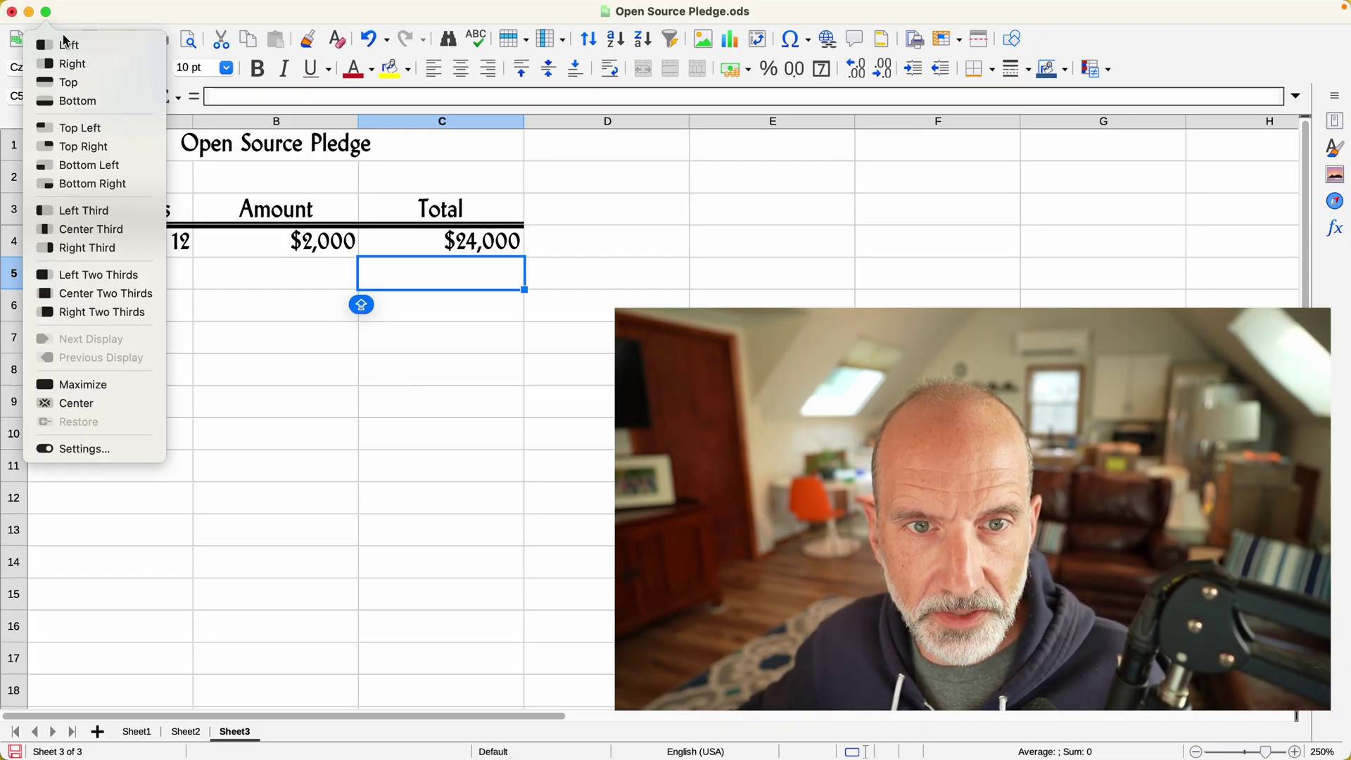
left_click(77, 63)
left_click(175, 164)
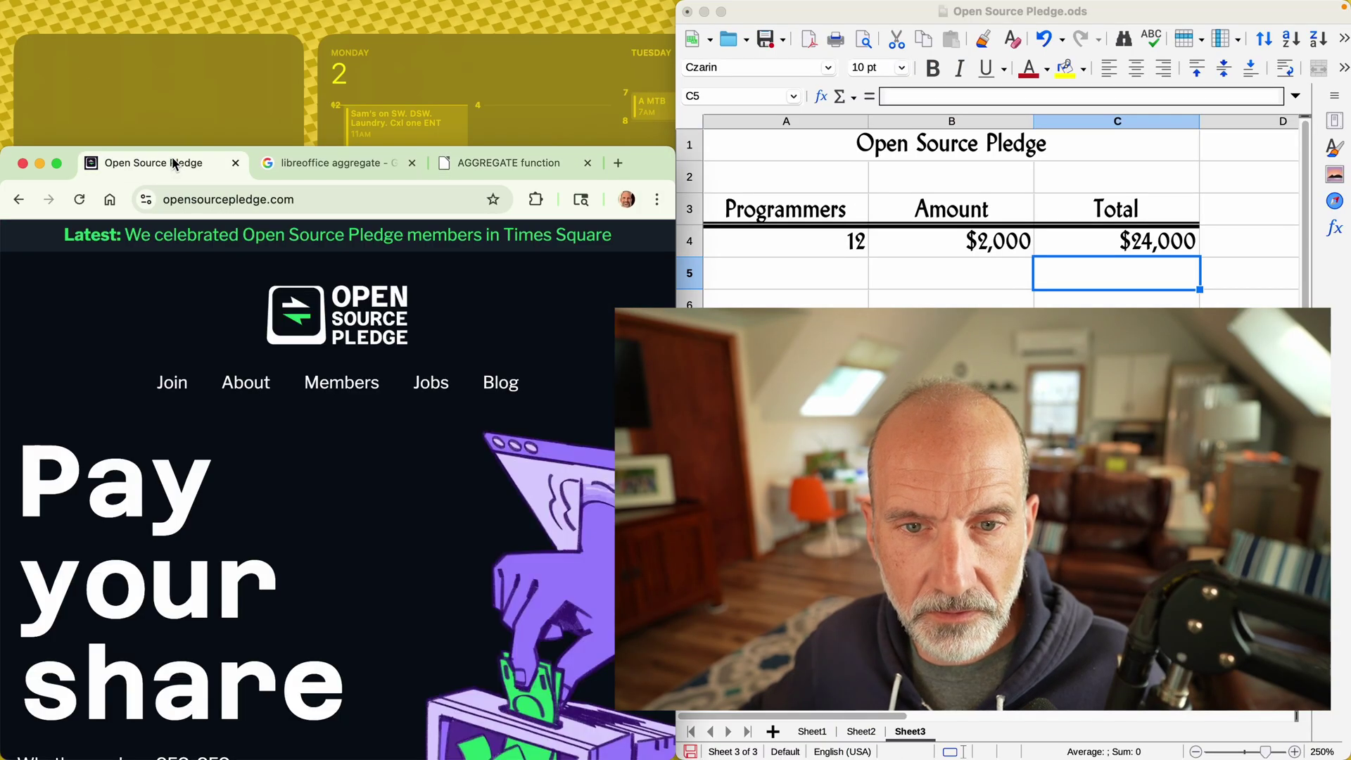